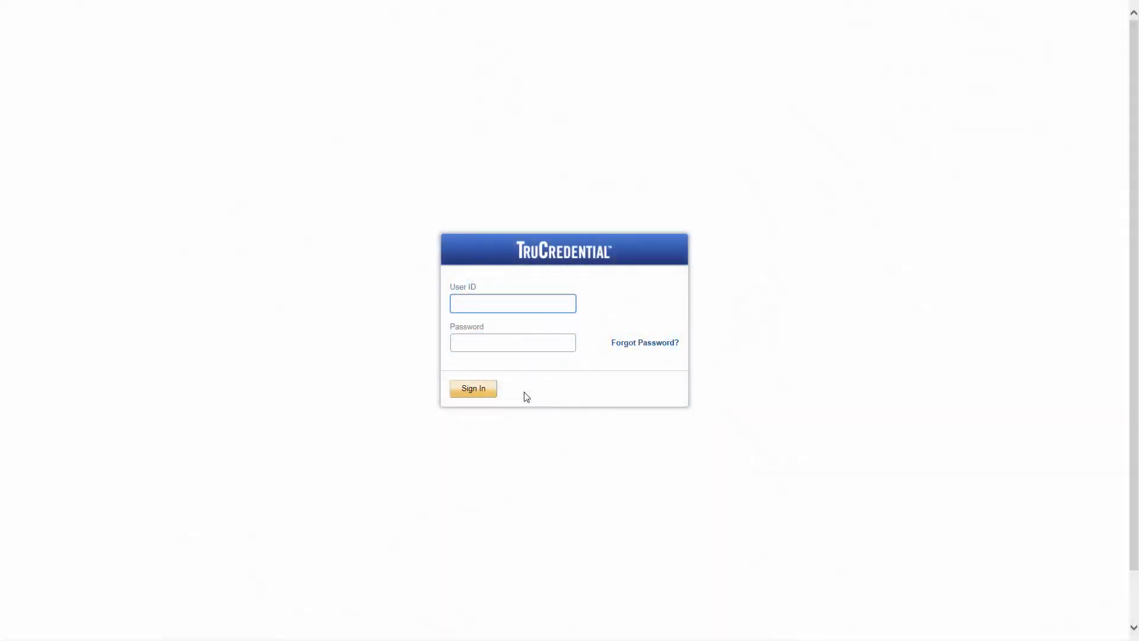
Enter the 'admin' user ID and the account password on the sign-in form.
type("admin")
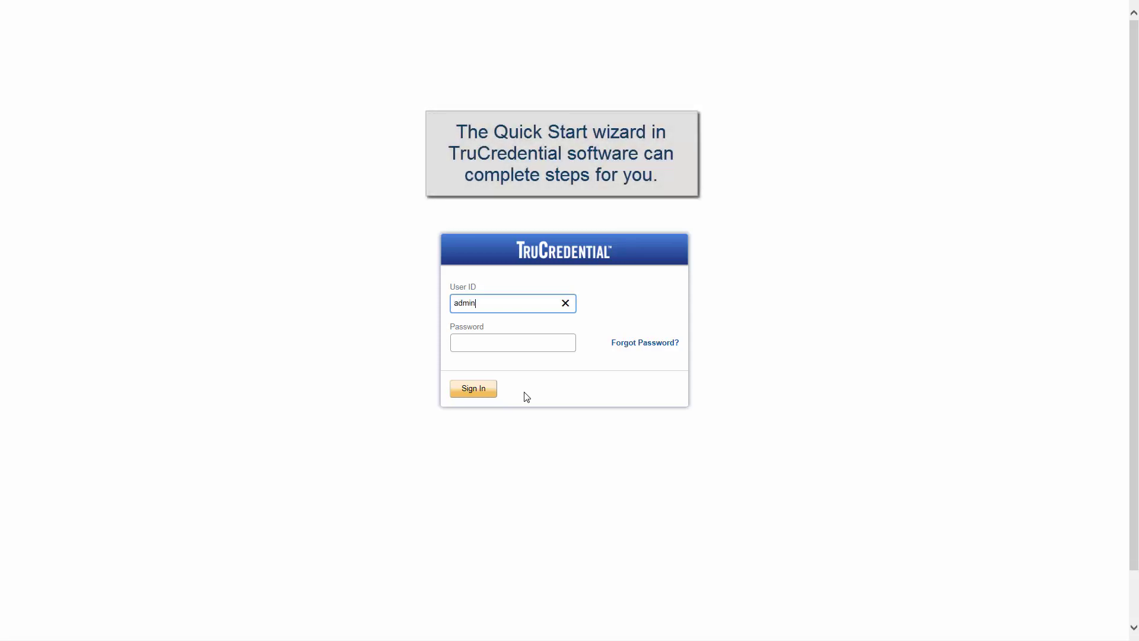
key("Tab")
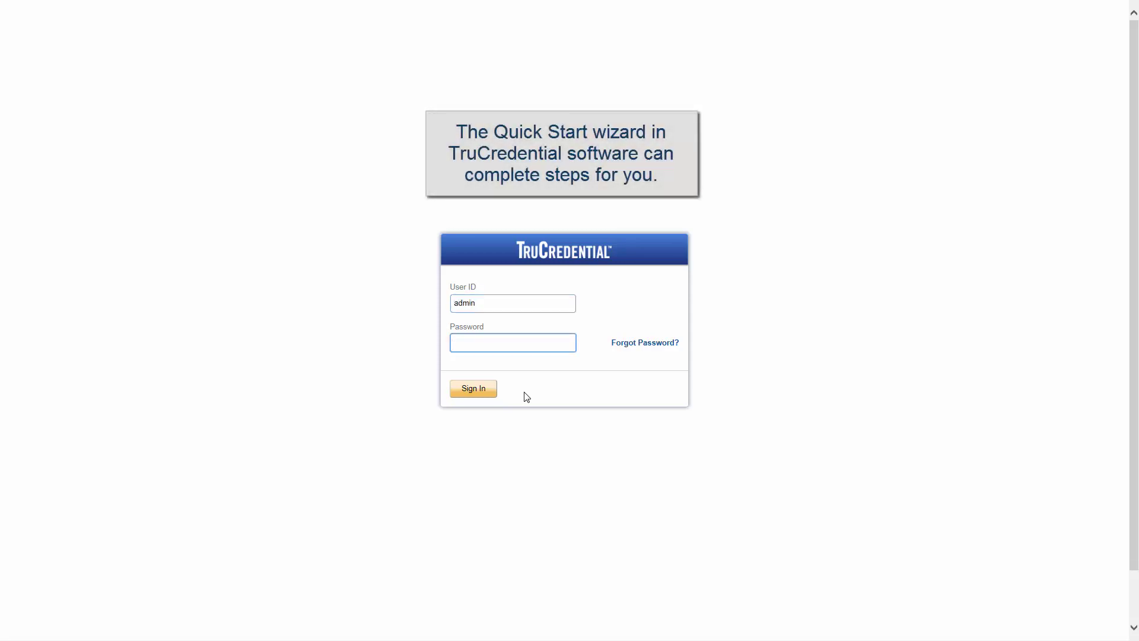
type("••••••••••")
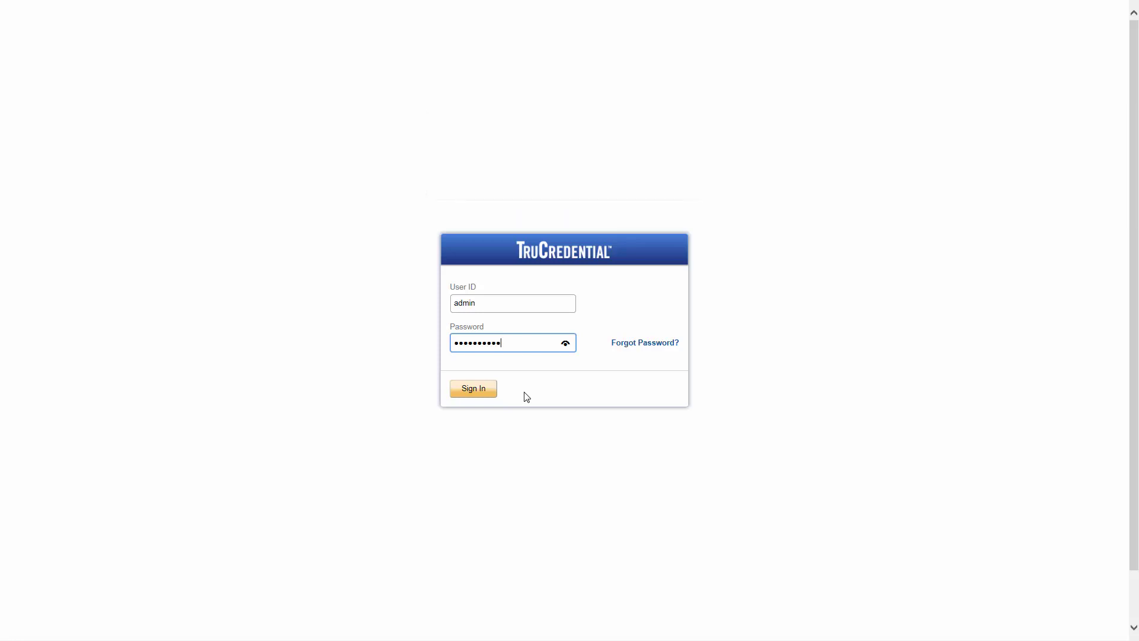
Sign in and dismiss the Quick Start welcome prompt.
left_click(490, 393)
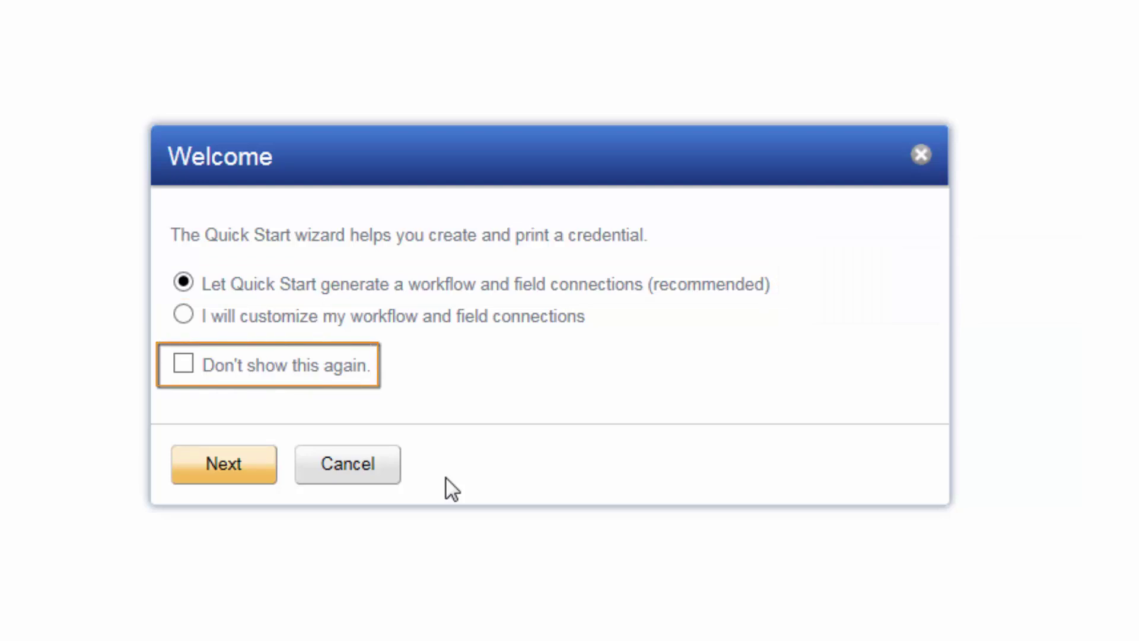
left_click(371, 475)
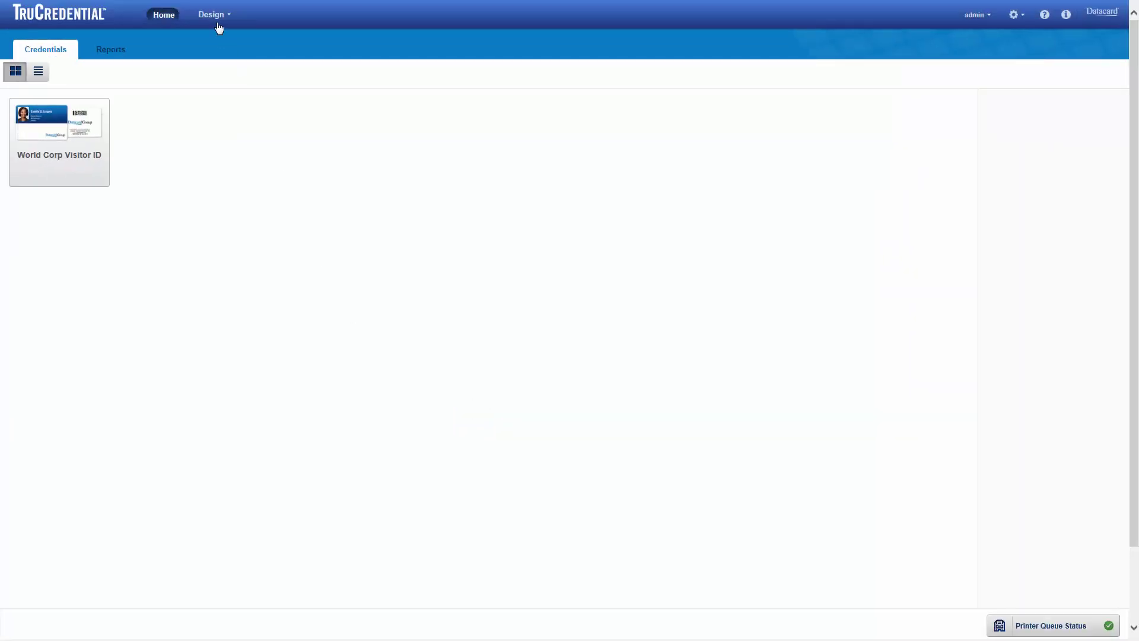
Relaunch Quick Start from the Design menu, keeping auto-generated workflow and field connections.
left_click(219, 18)
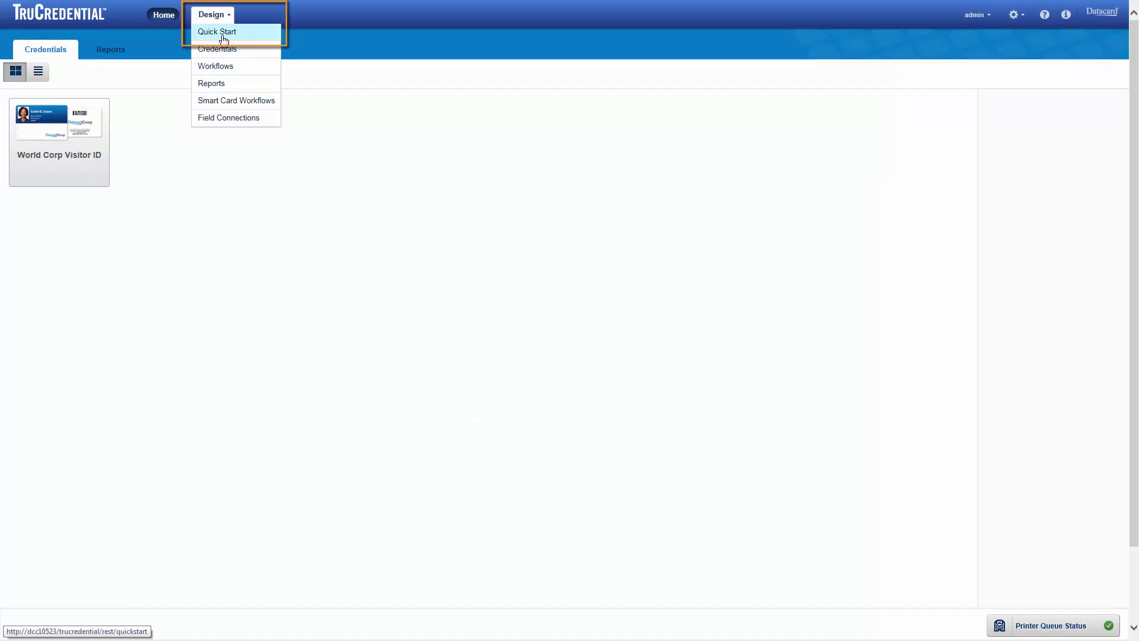
left_click(223, 35)
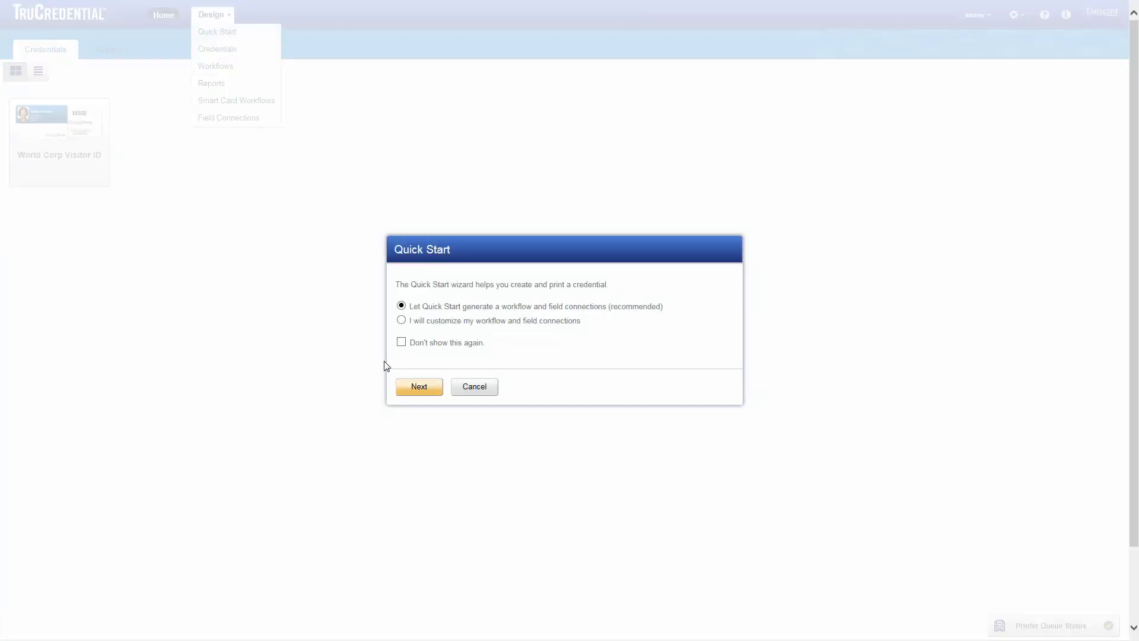
left_click(419, 387)
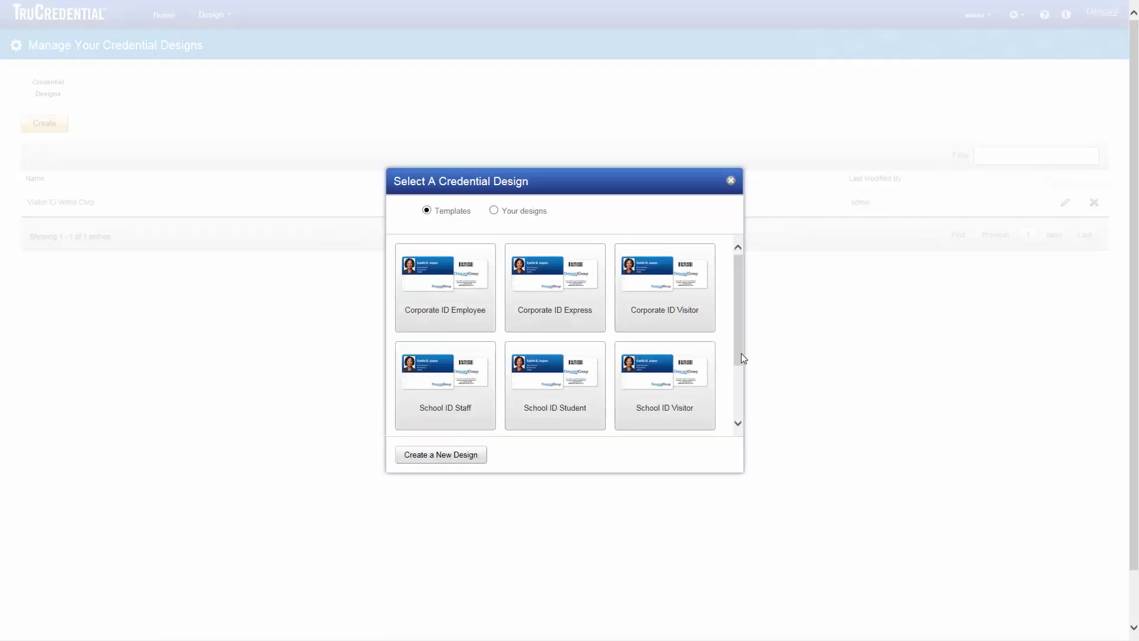
left_click_drag(739, 361, 741, 414)
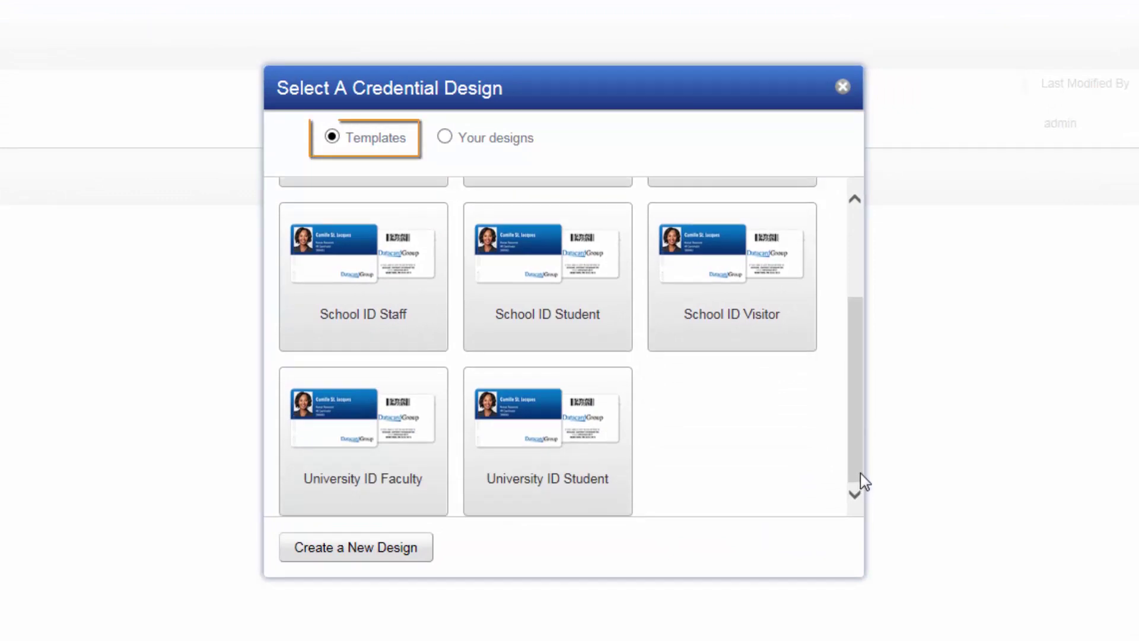
left_click_drag(860, 472, 854, 389)
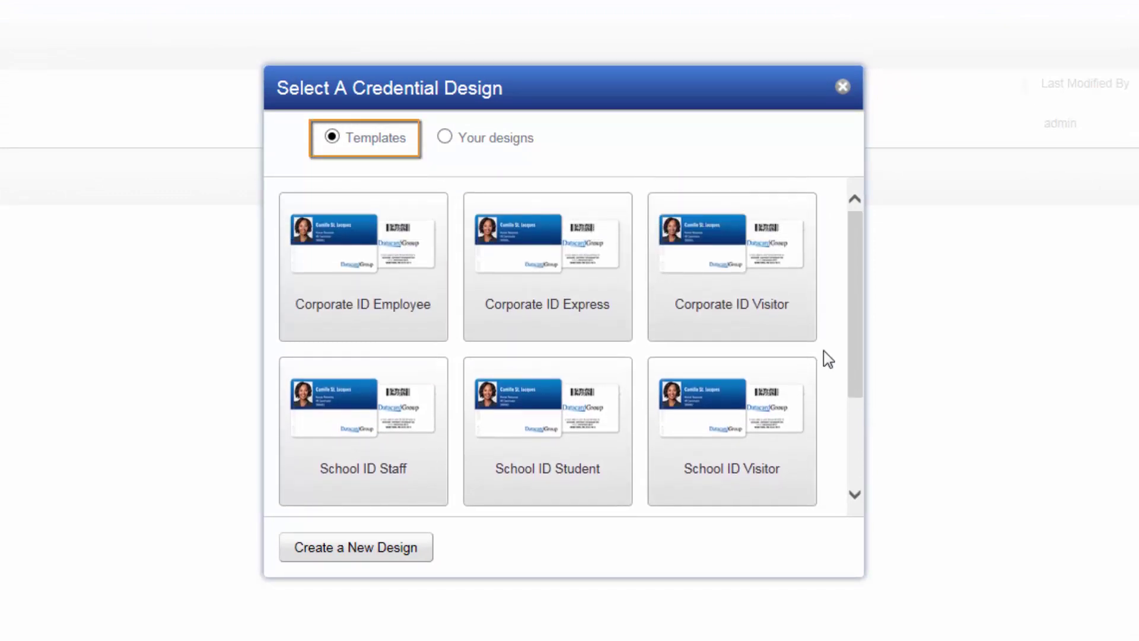
left_click(445, 138)
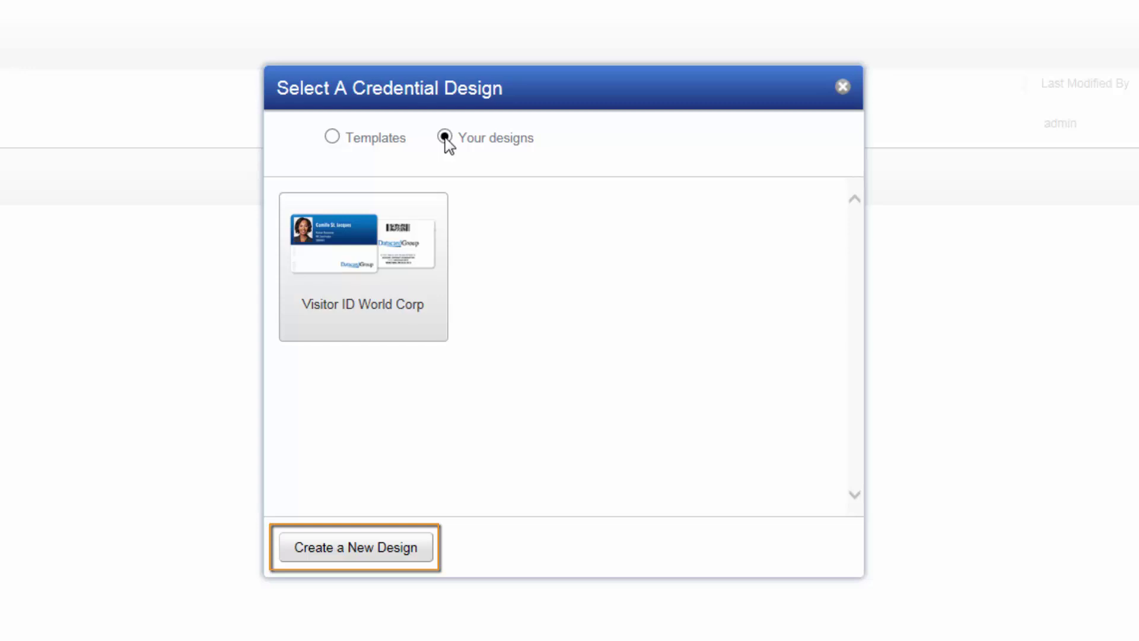
left_click(332, 137)
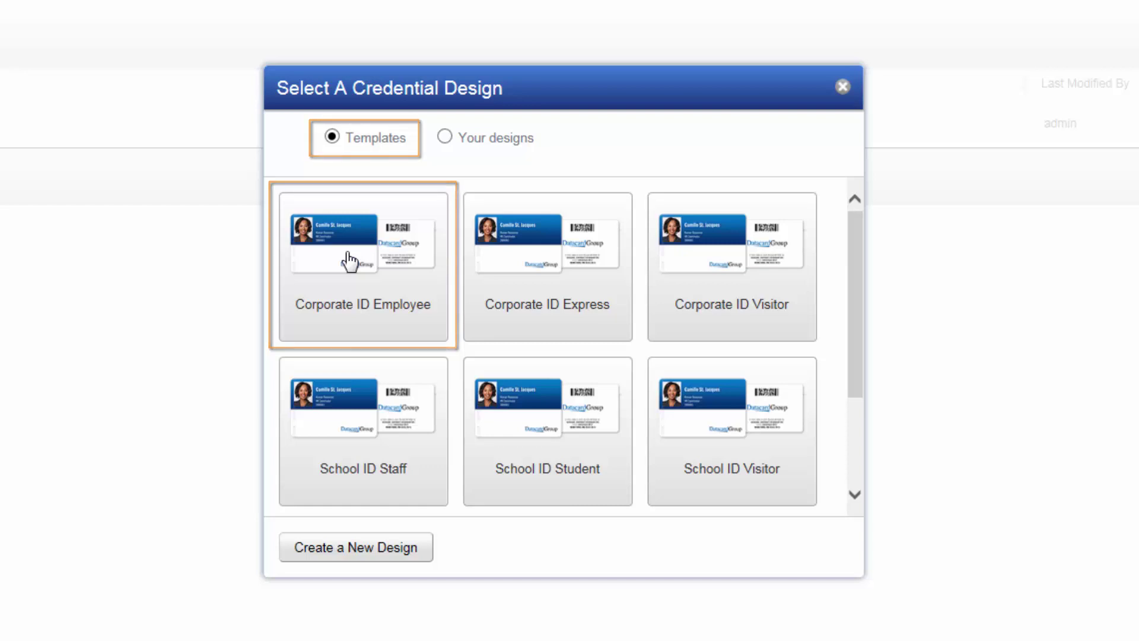
Pick the Corporate ID Employee template and name the credential 'Employee ID World Corp'.
left_click(350, 261)
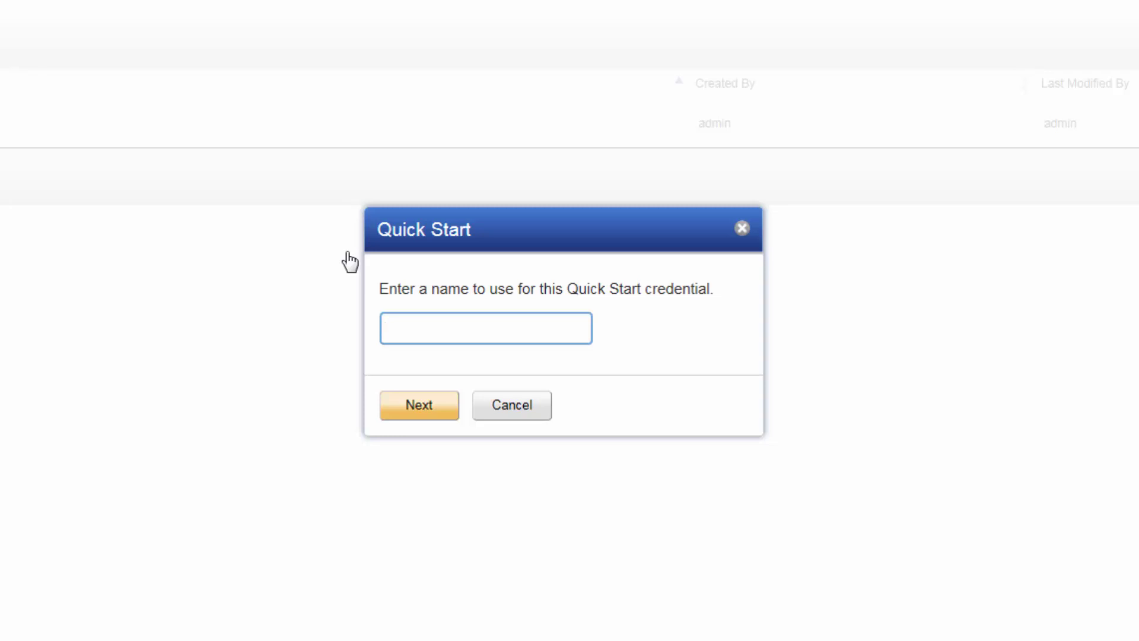
type("Employee ID Wor")
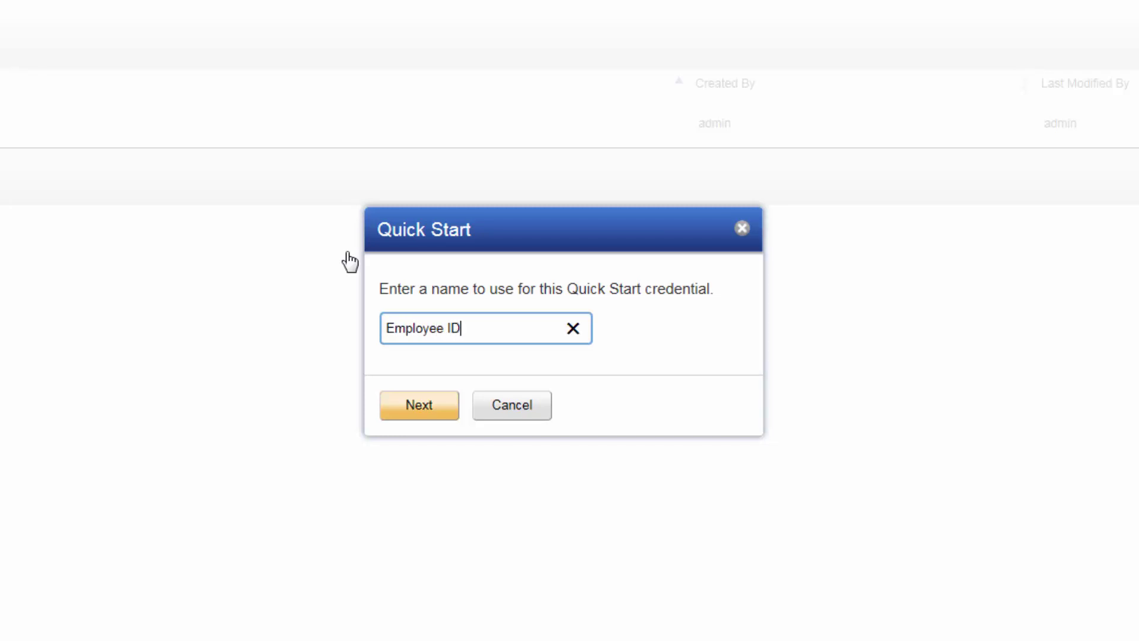
type("ld Corp")
Confirm the name to open 'Employee ID World Corp' in the design editor.
left_click(399, 401)
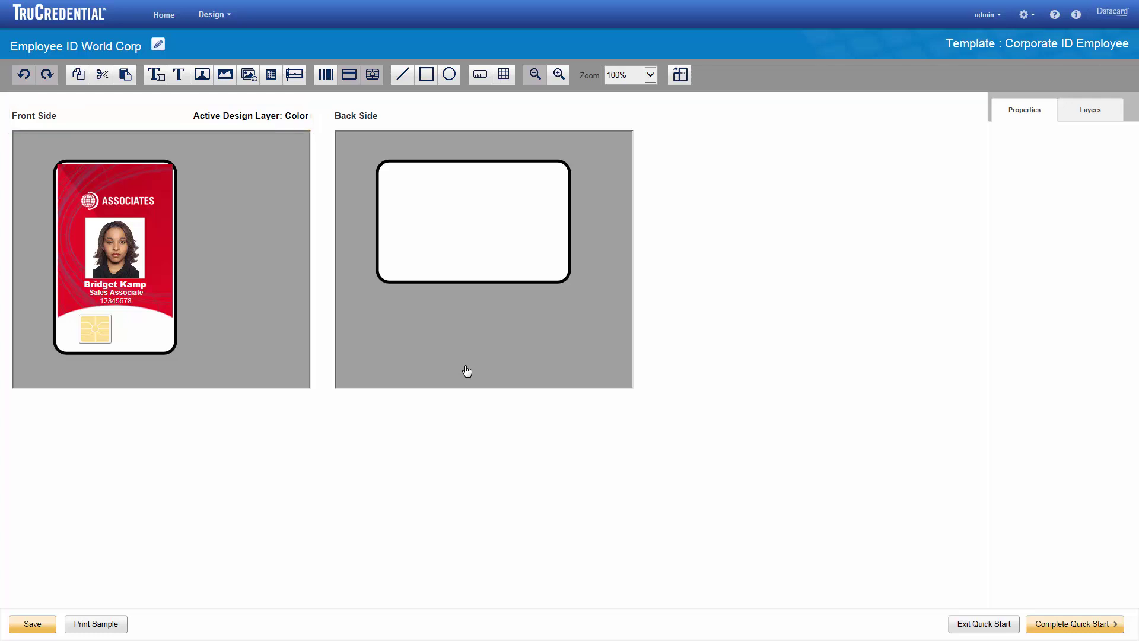
Show the front side's layers and toggle the Color layer off and back on.
left_click(1078, 112)
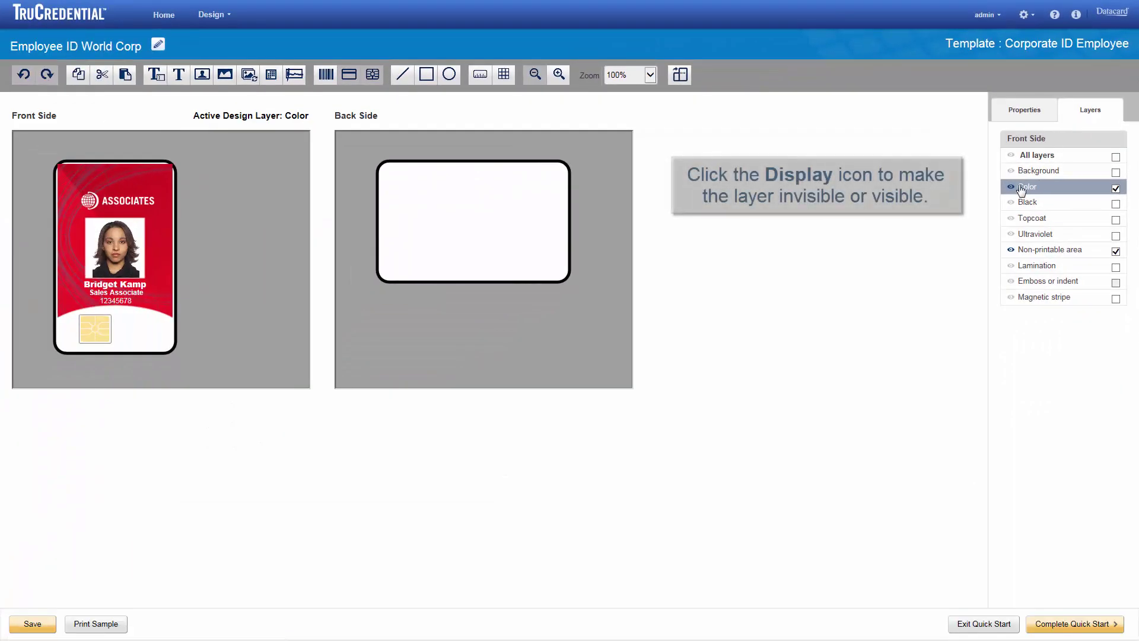
left_click(1010, 187)
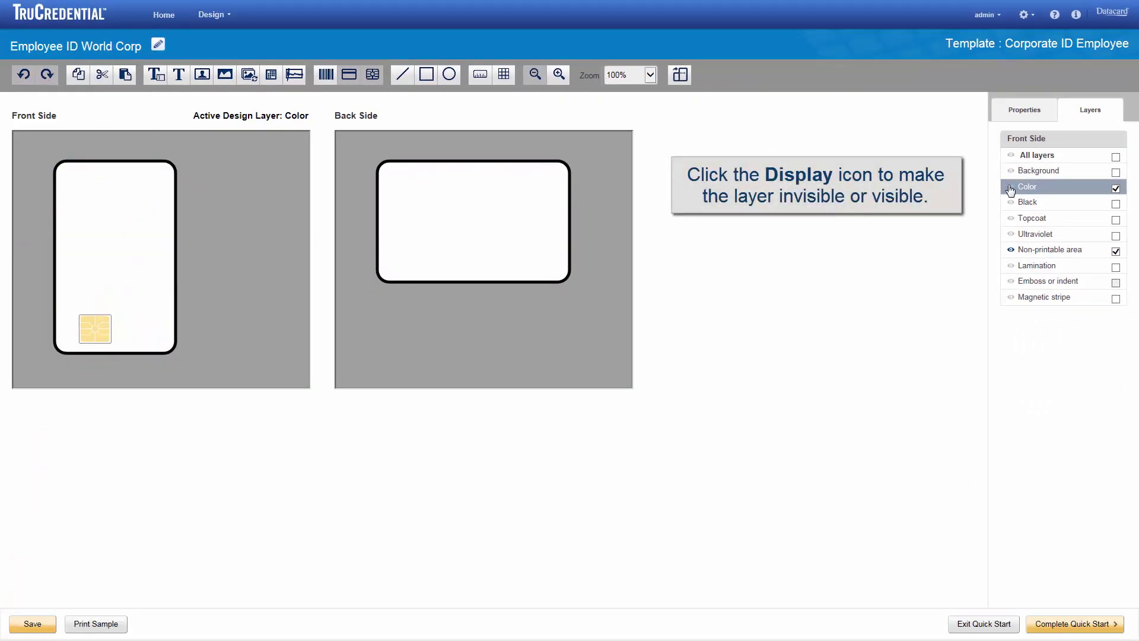
left_click(1010, 188)
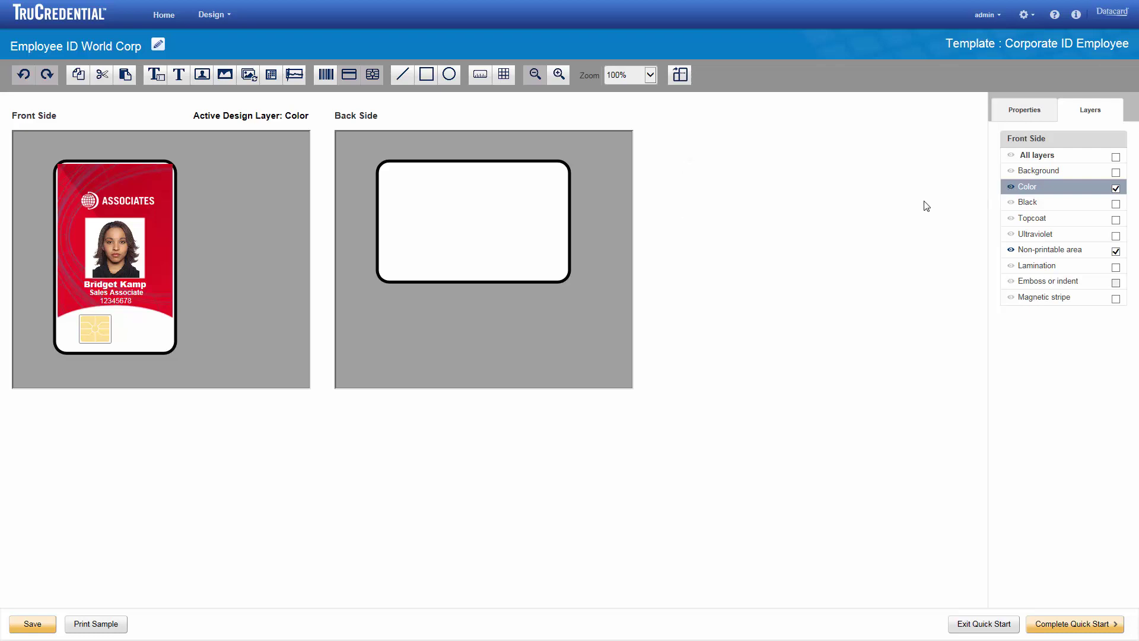
Size the ASSOCIATES Employee Logo as large as possible without distortion.
left_click(124, 211)
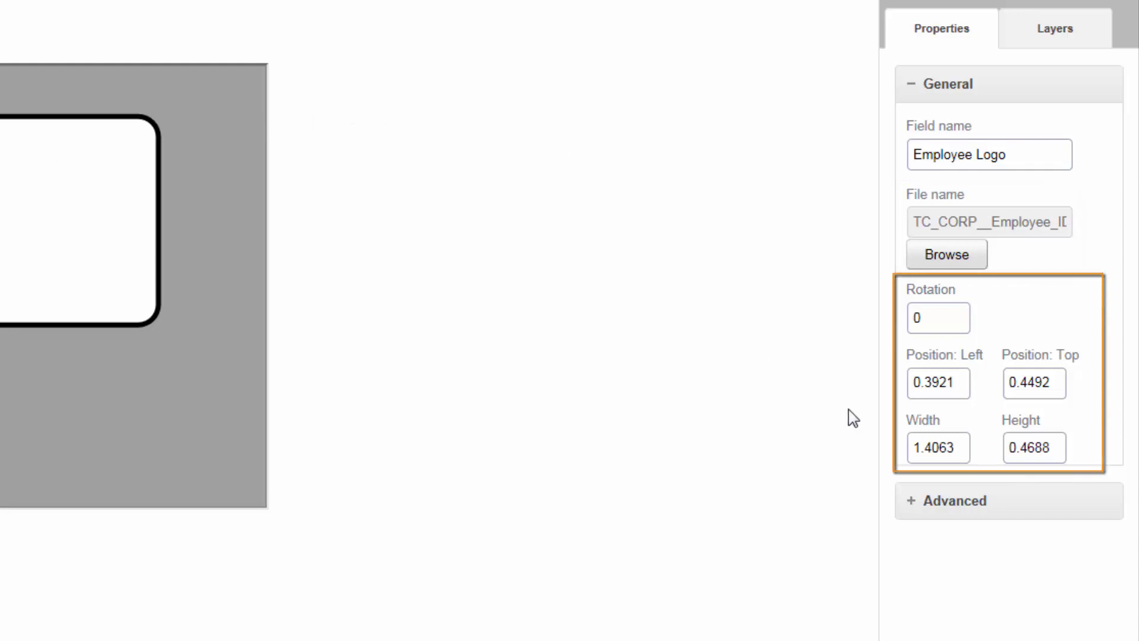
left_click(910, 503)
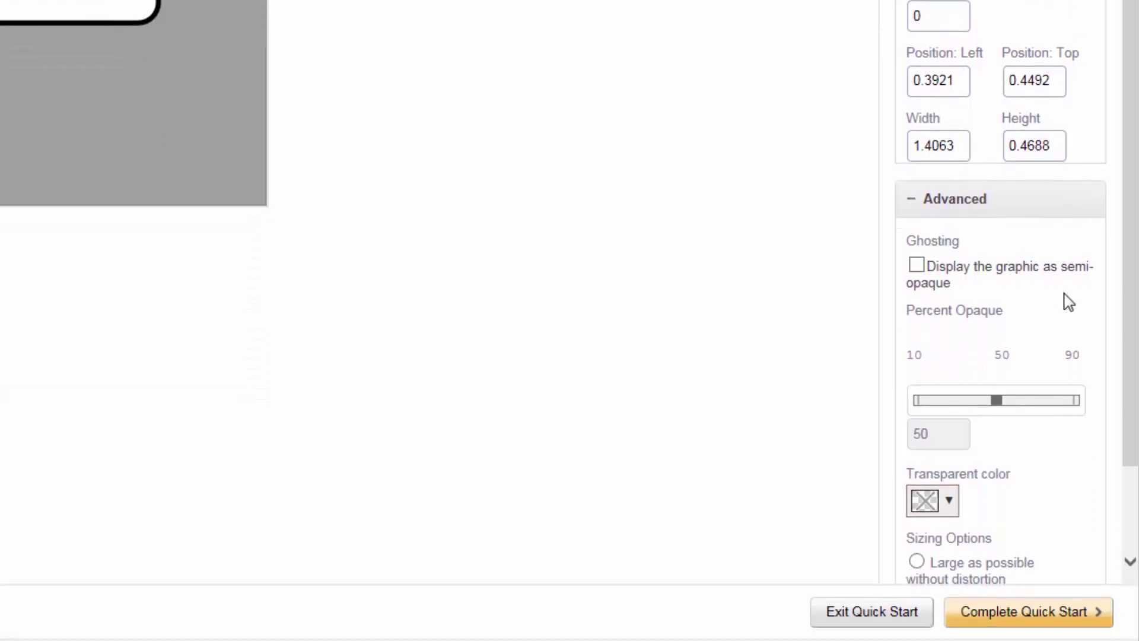
scroll(1094, 320, "down", 2)
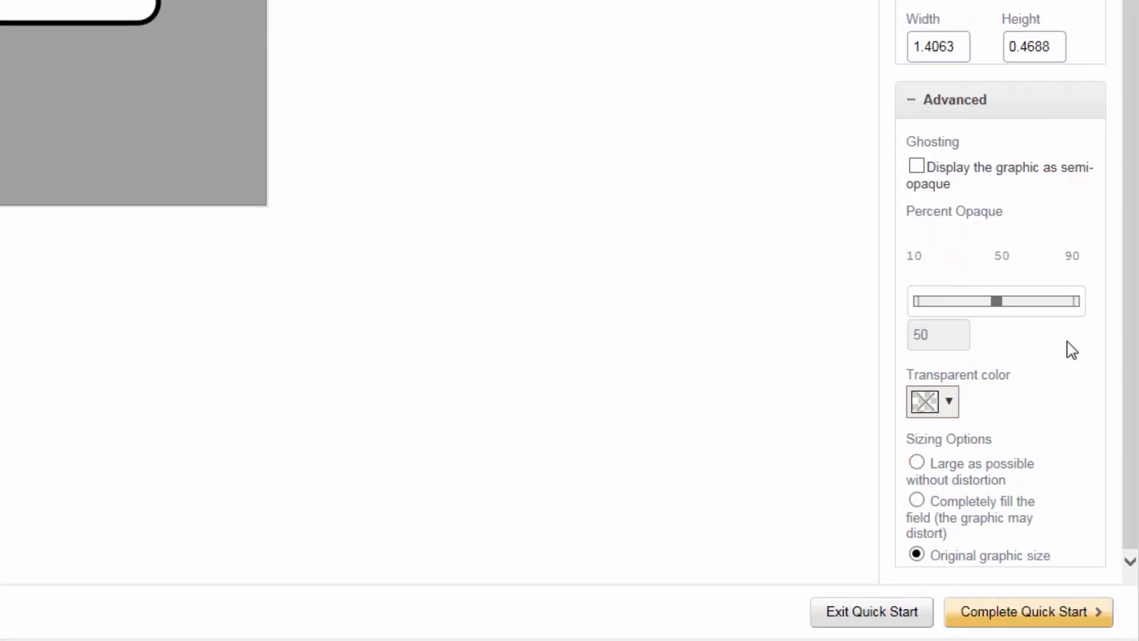
left_click(917, 464)
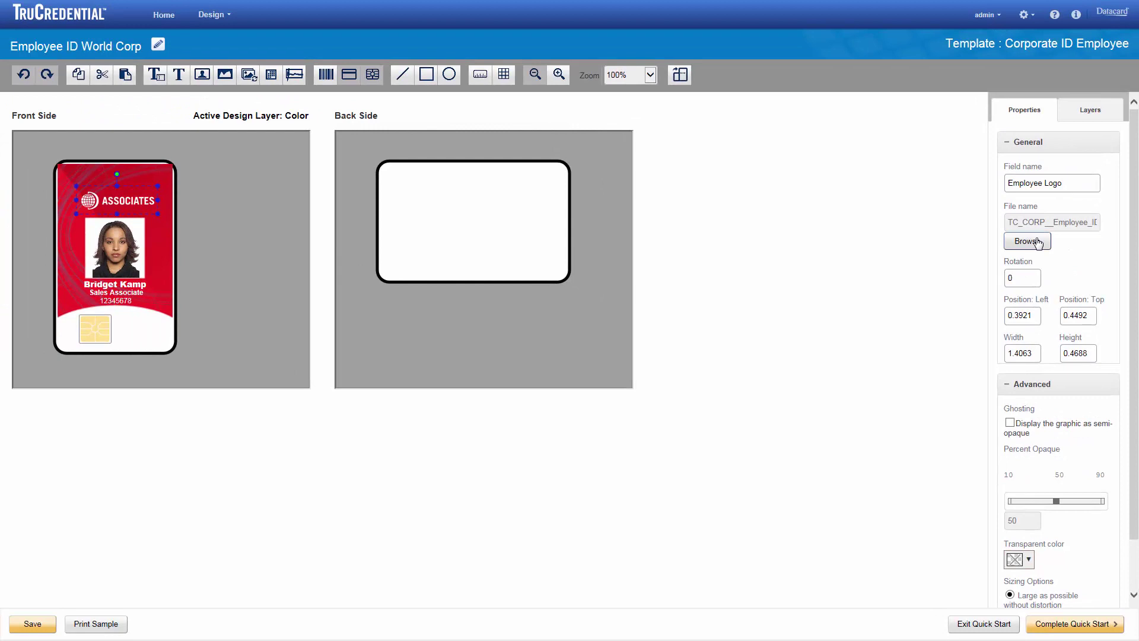
Replace the logo with WorldCorpLogoVertical and nudge it slightly right.
left_click(1037, 243)
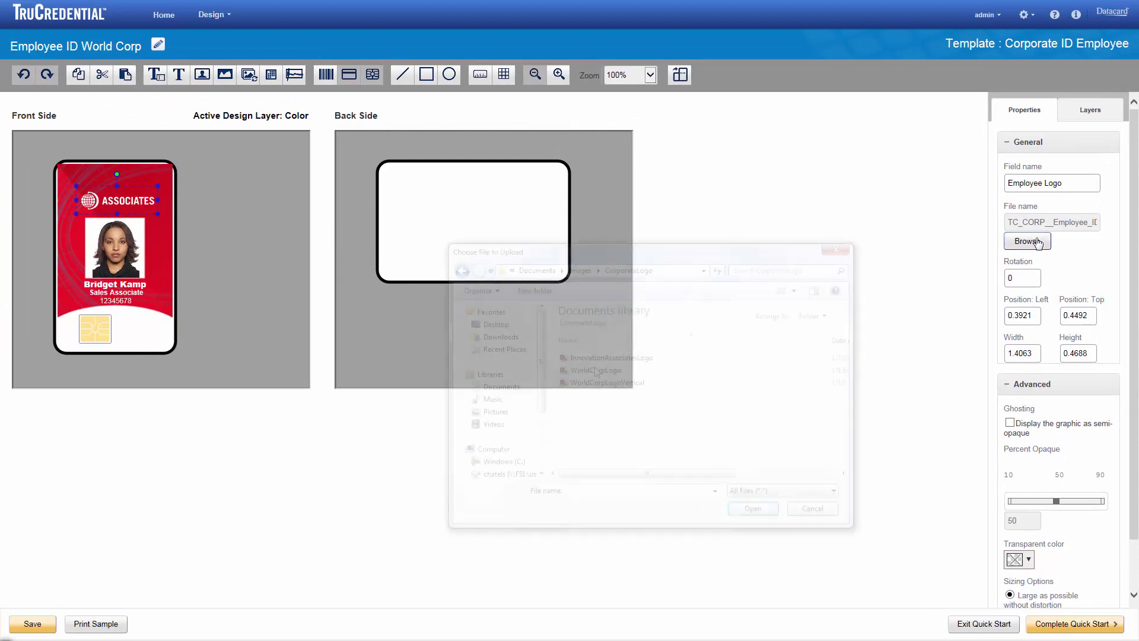
double_click(596, 383)
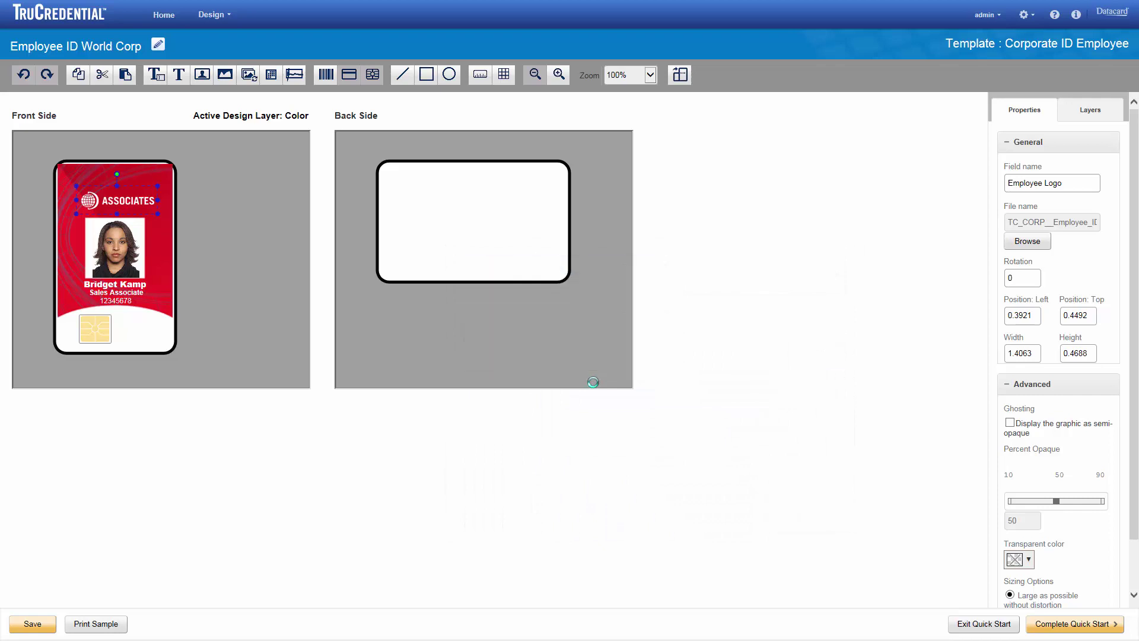
left_click_drag(130, 204, 145, 206)
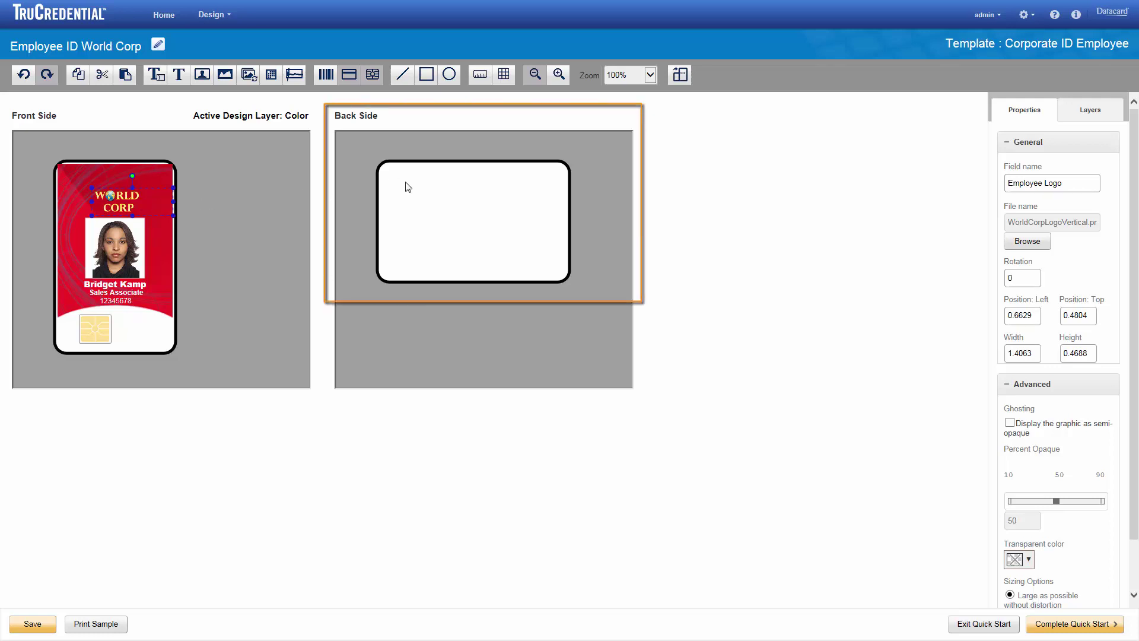
On the card back, add a static text field named 'Return address'.
left_click(445, 196)
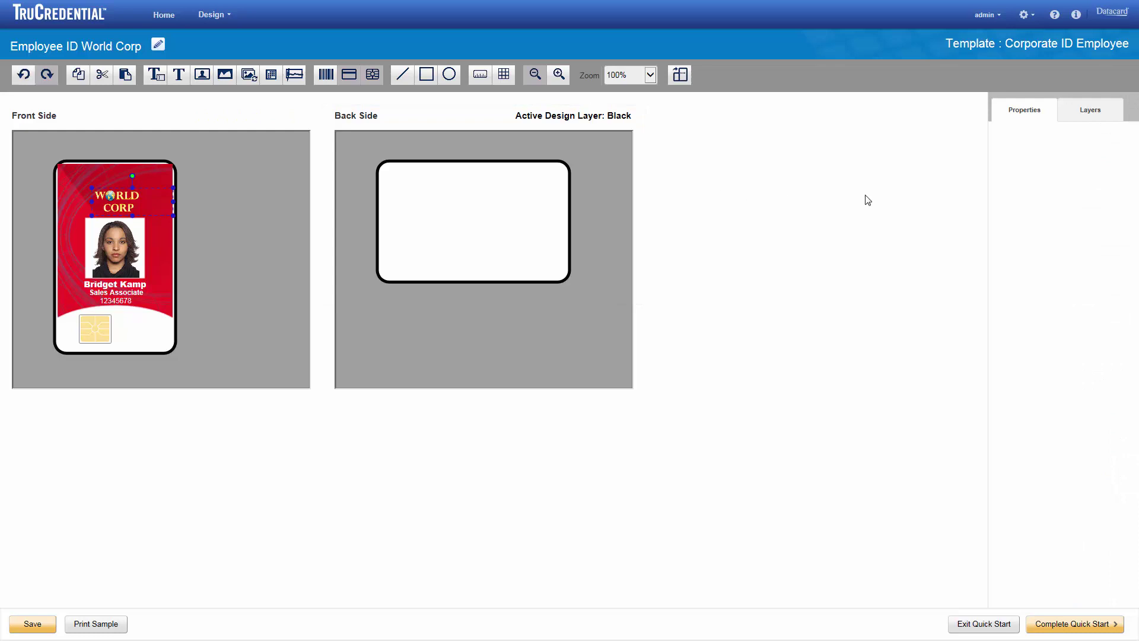
left_click(1097, 114)
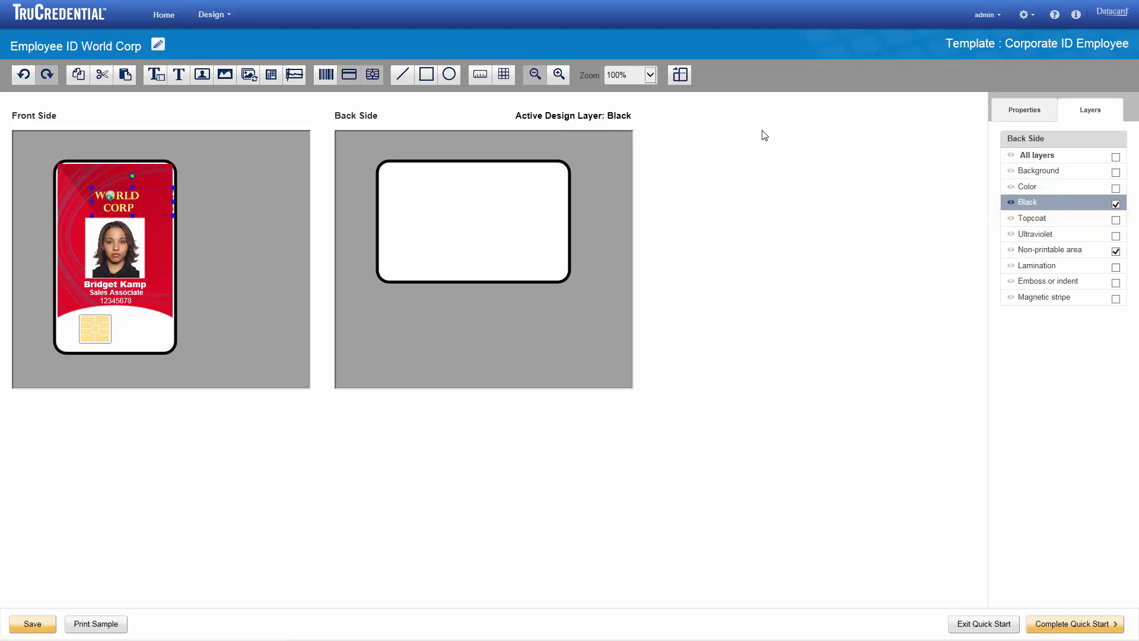
left_click_drag(178, 74, 451, 209)
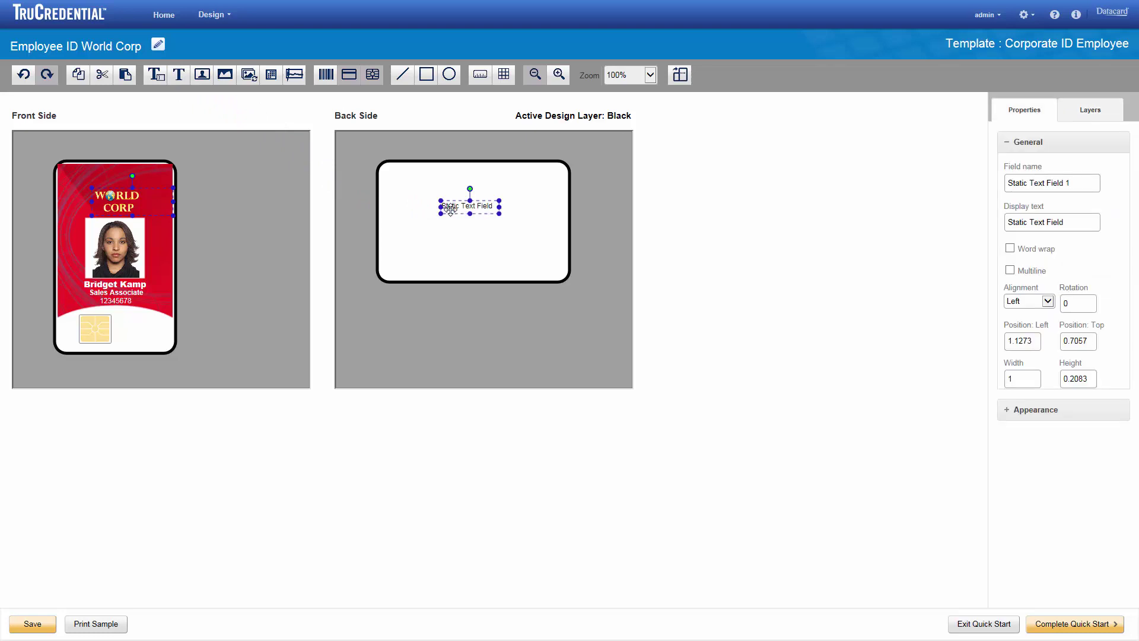
left_click(1075, 182)
left_click_drag(1074, 183, 987, 181)
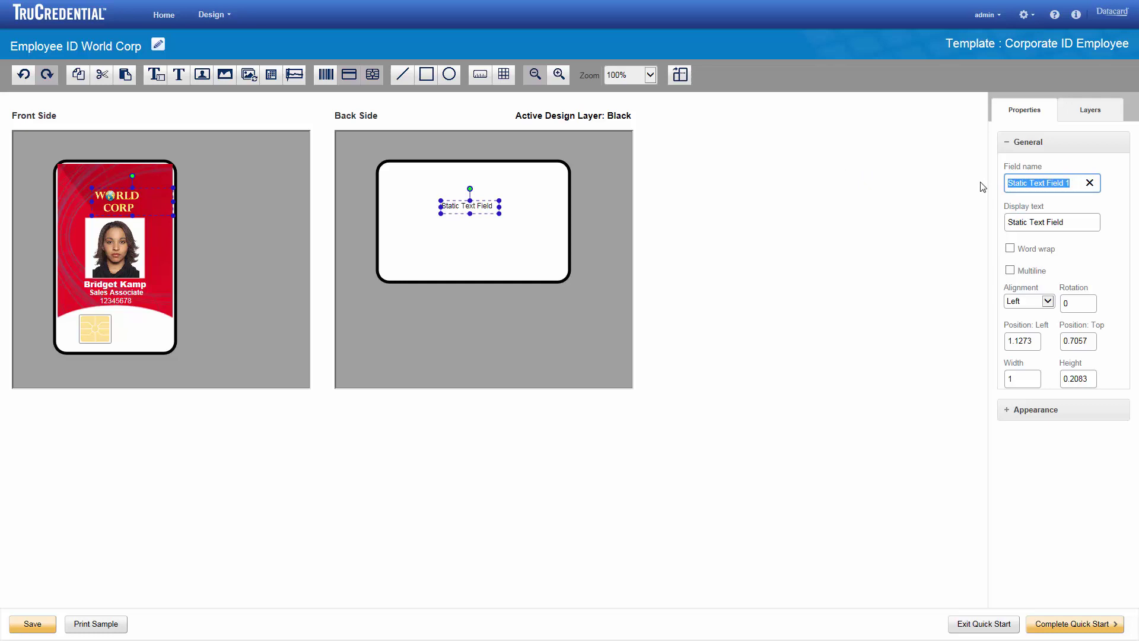
type("Return address")
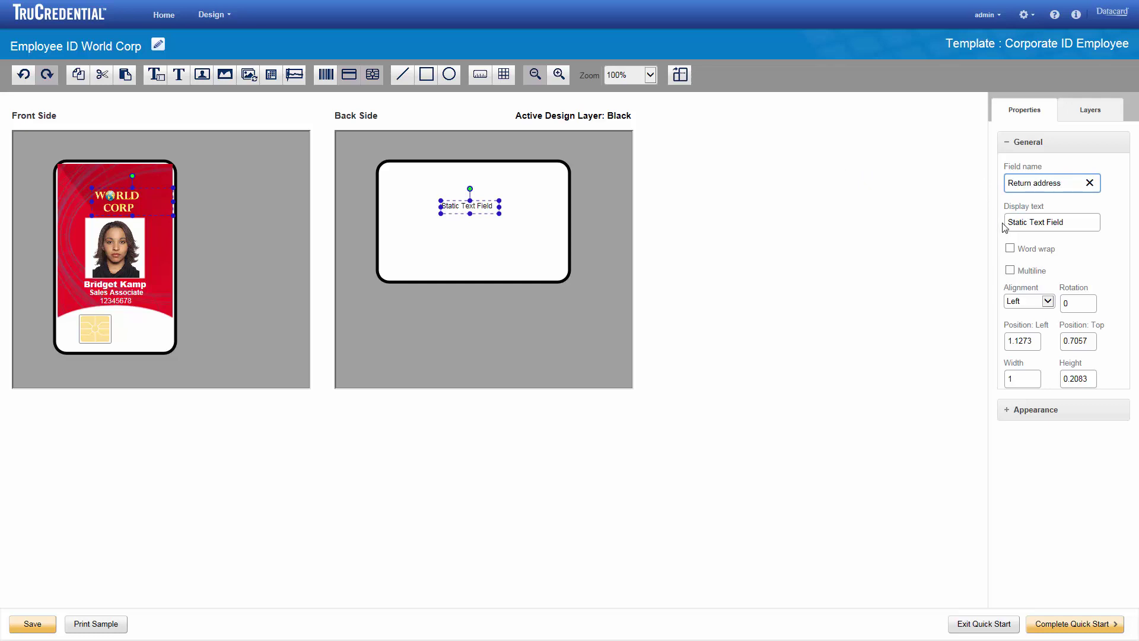
Make the field multiline reading 'If found, please return to:' followed by a postal address.
left_click(1012, 270)
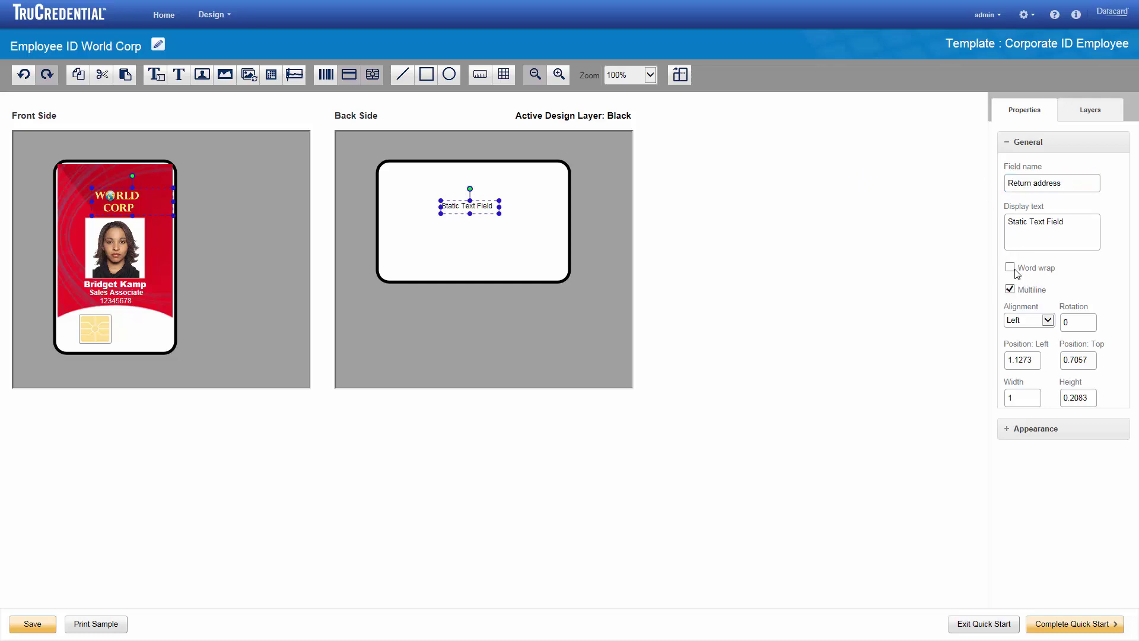
left_click_drag(1065, 222, 995, 228)
type("If")
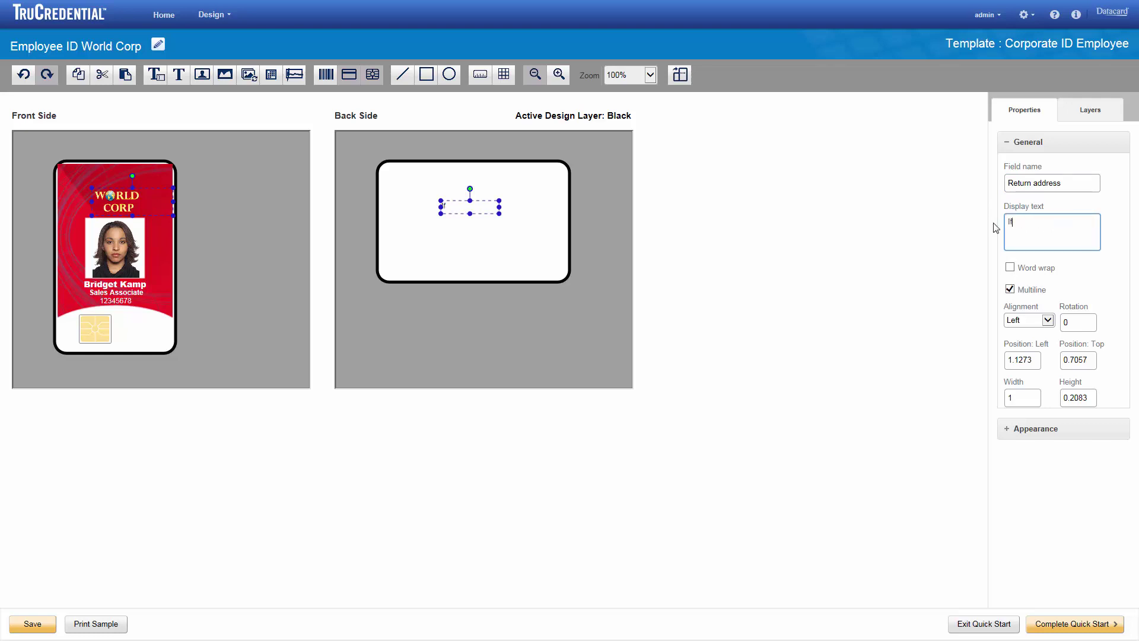
type(" found, please return to:")
key("Return")
type("P.O. Box 1111")
key("Return")
type("Anyplace, Anywhere")
left_click(996, 228)
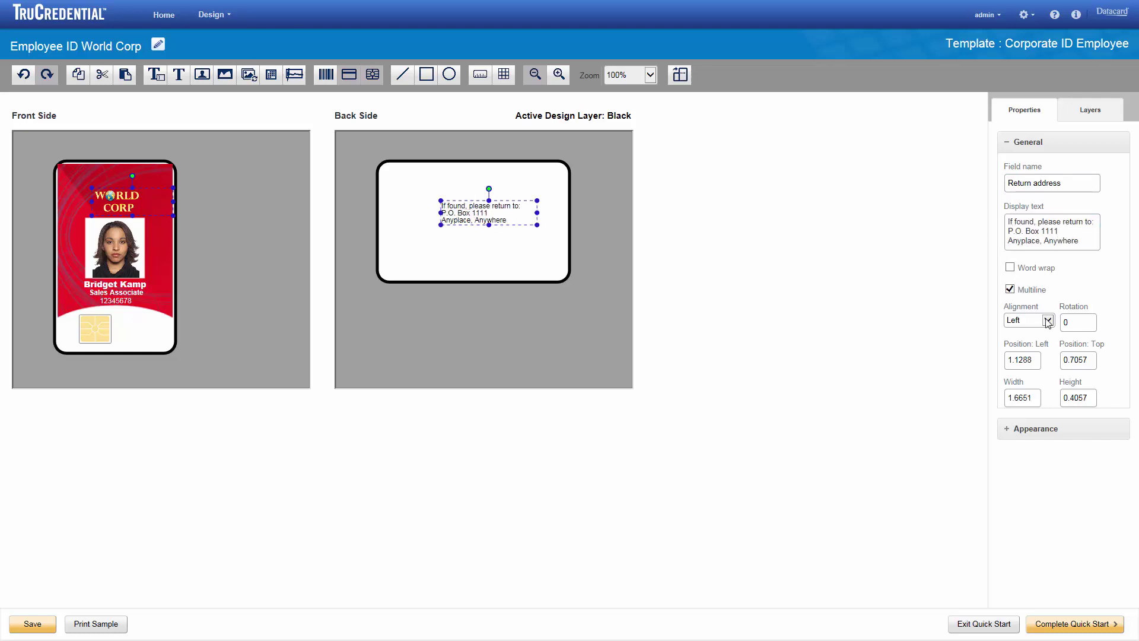
Center-align the return-address text.
left_click(1048, 320)
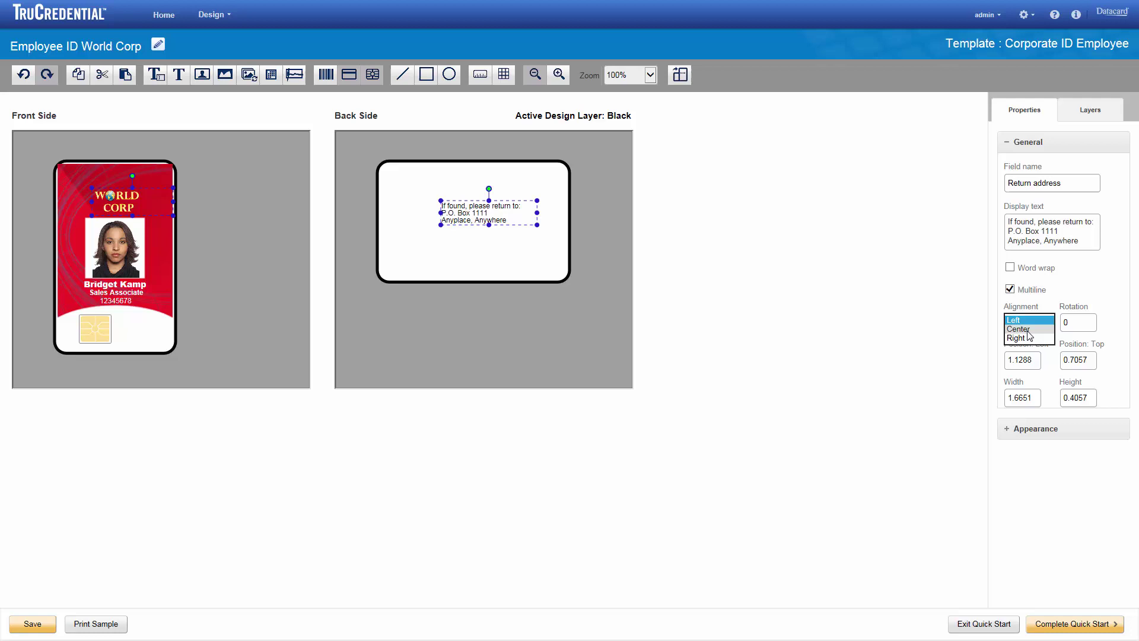
left_click(1029, 329)
left_click(1007, 429)
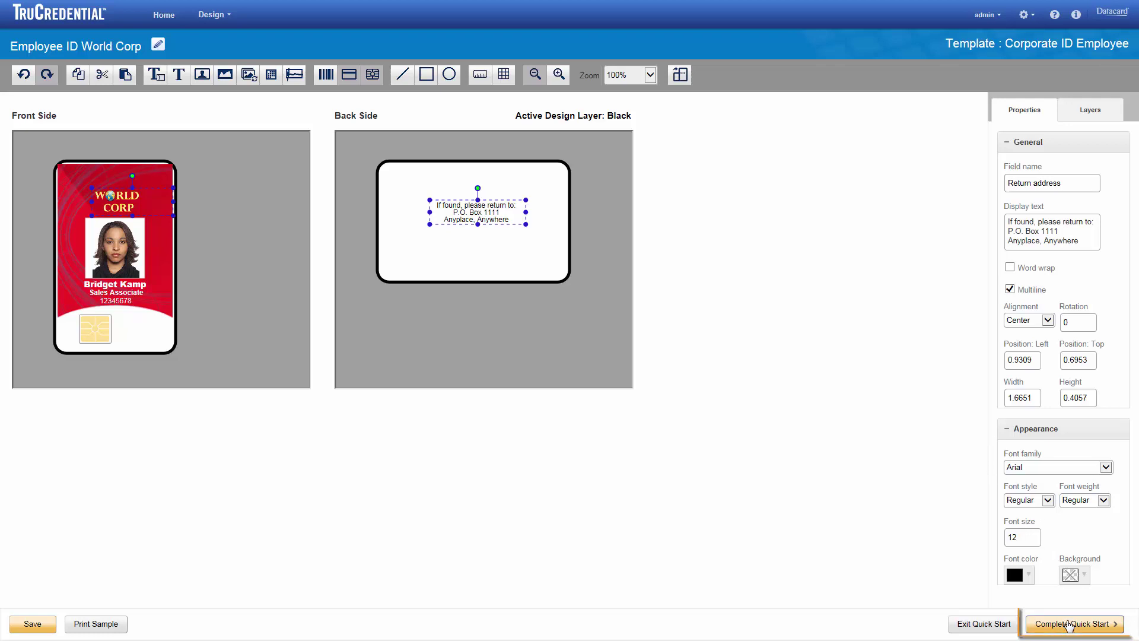
Complete Quick Start for the Employee ID World Corp credential.
left_click(1067, 623)
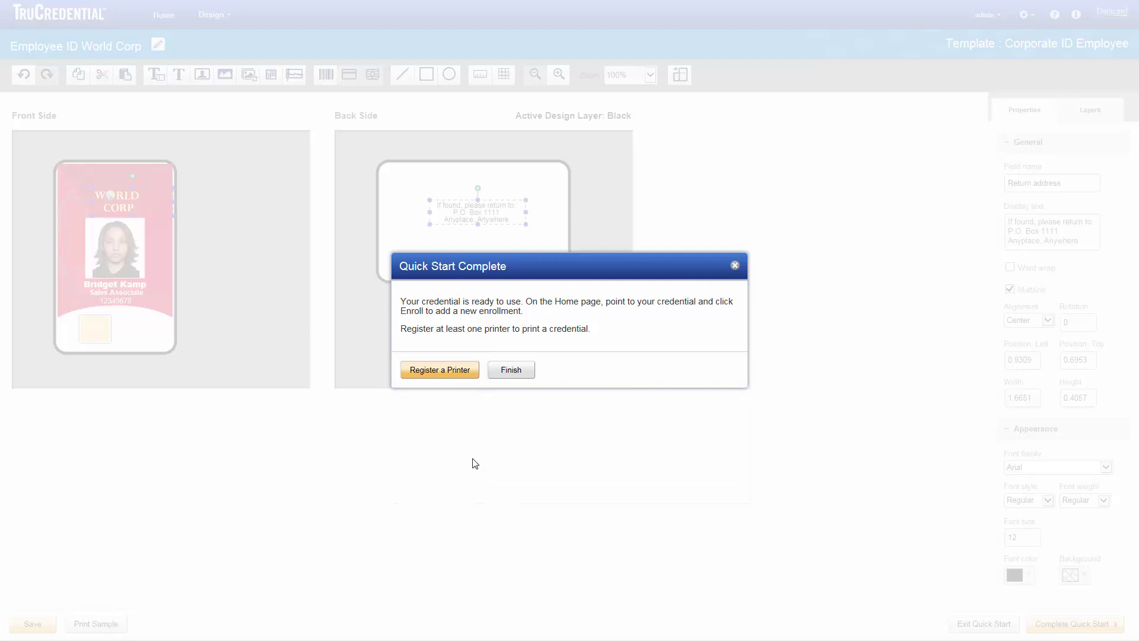
Start a printer registration named 'SD360 in Lobby' described as 'Card printer by receptionist desk'.
left_click(431, 371)
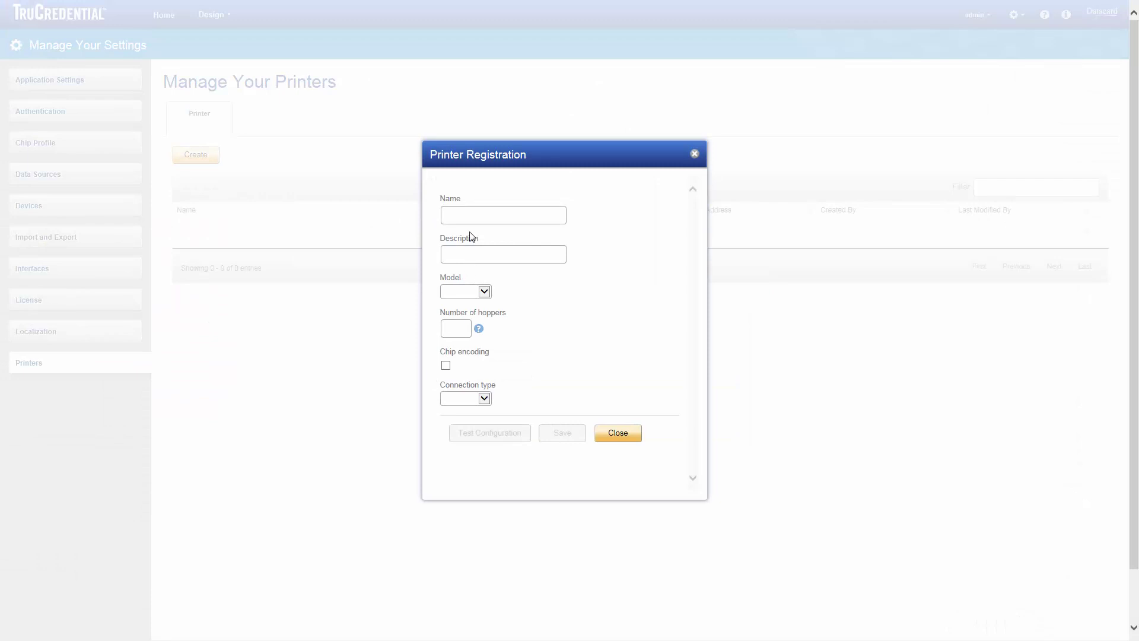
left_click(460, 214)
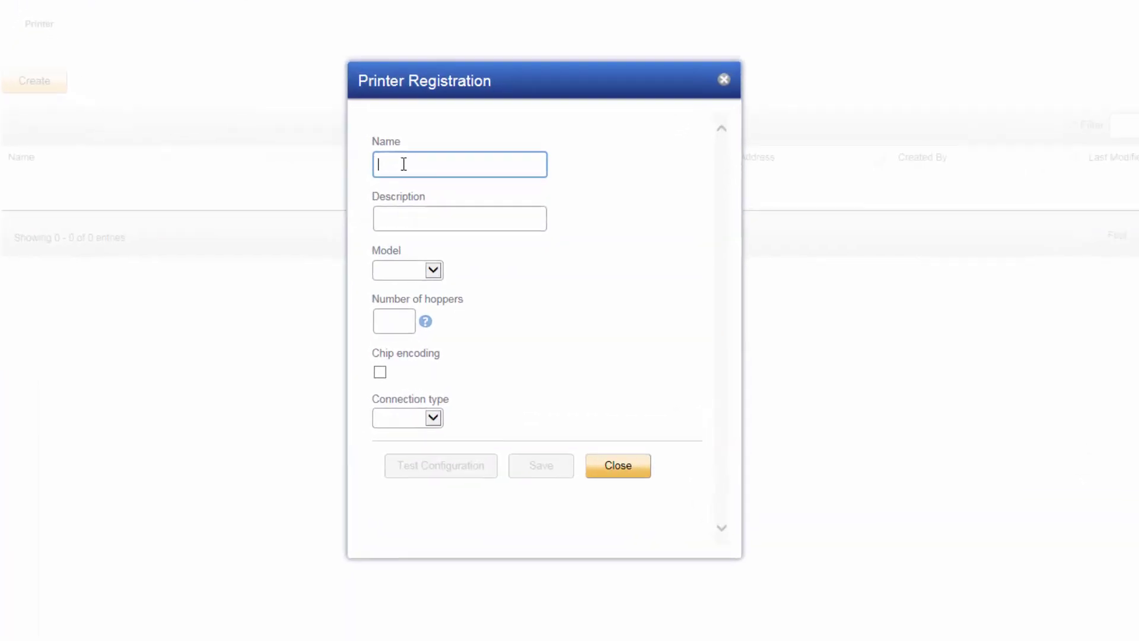
type("SD360 in Lobby")
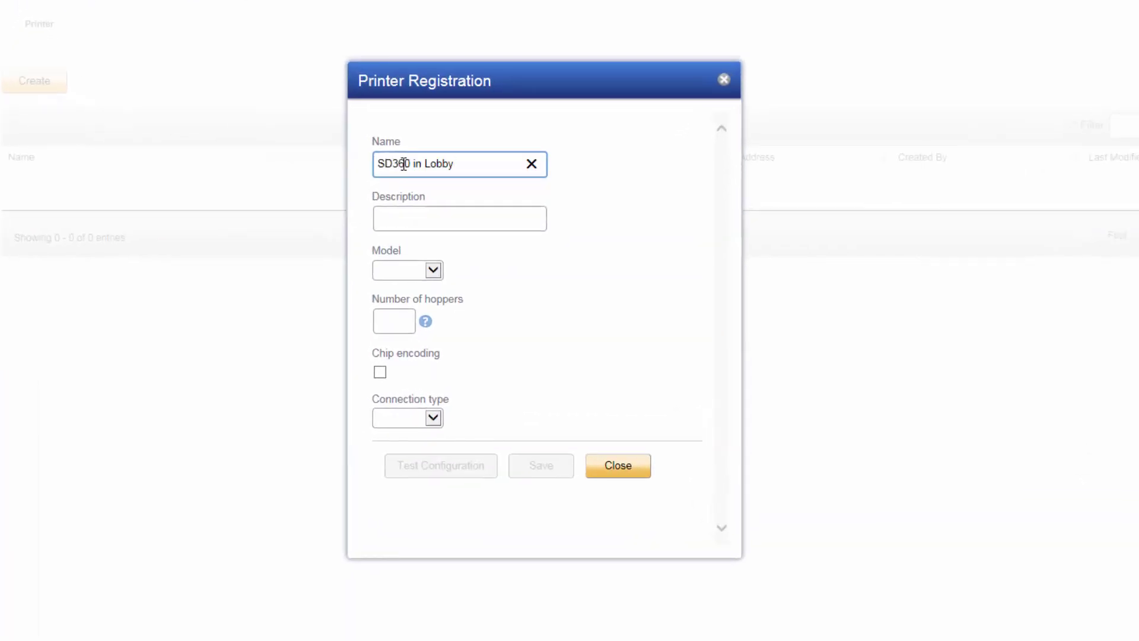
key("Tab")
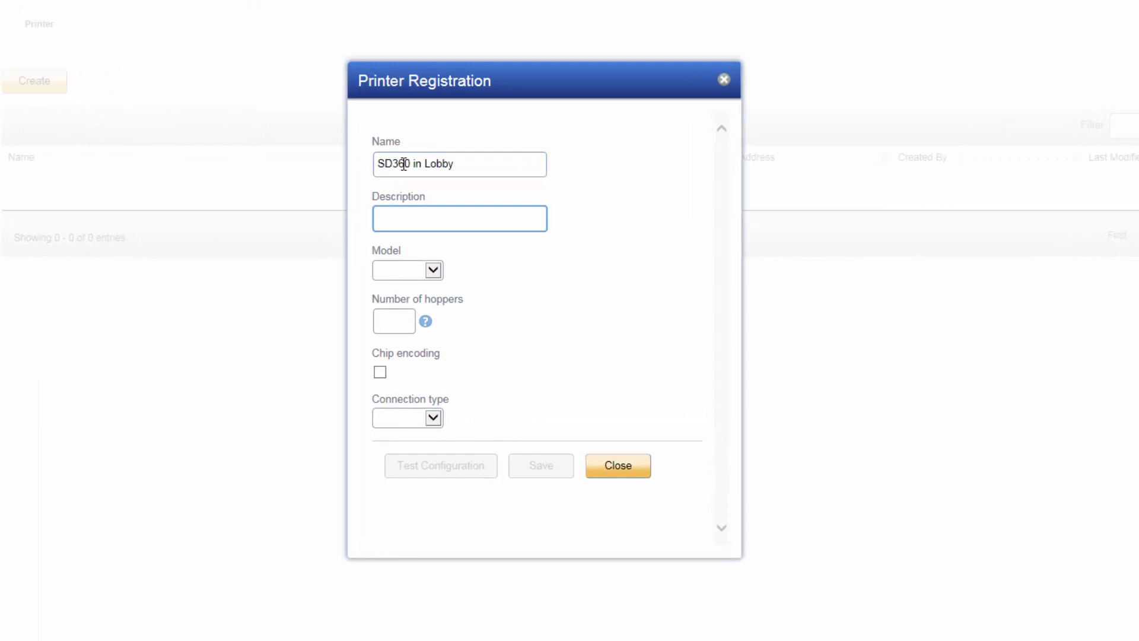
type("Card printer by receptionist desk")
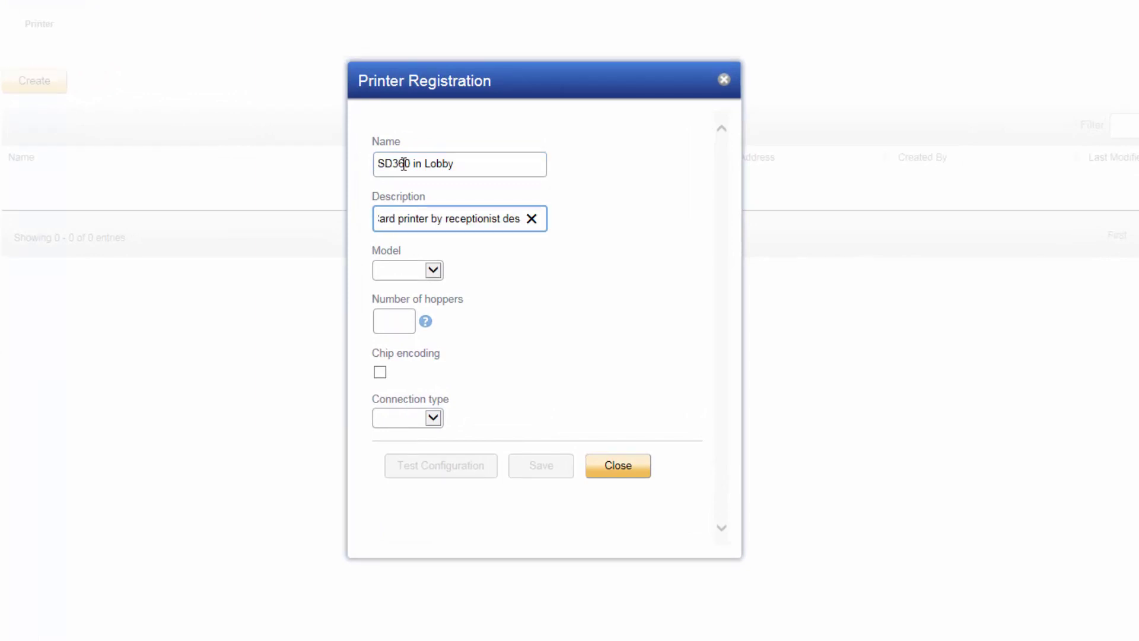
Set the printer model to SD360 and the connection type to USB.
left_click(432, 271)
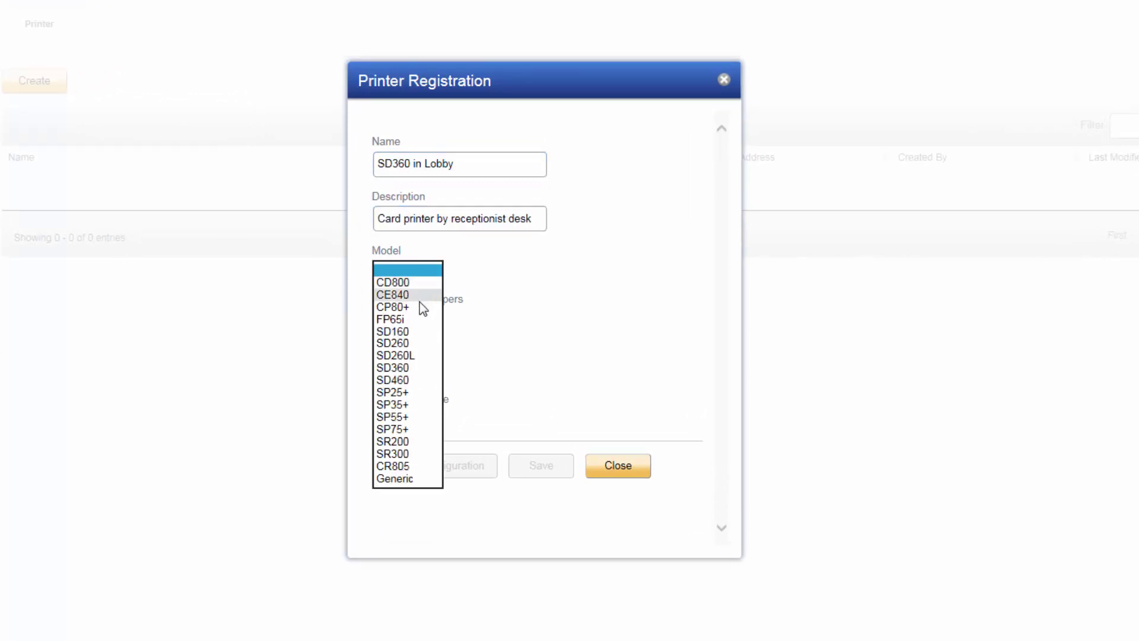
left_click(403, 368)
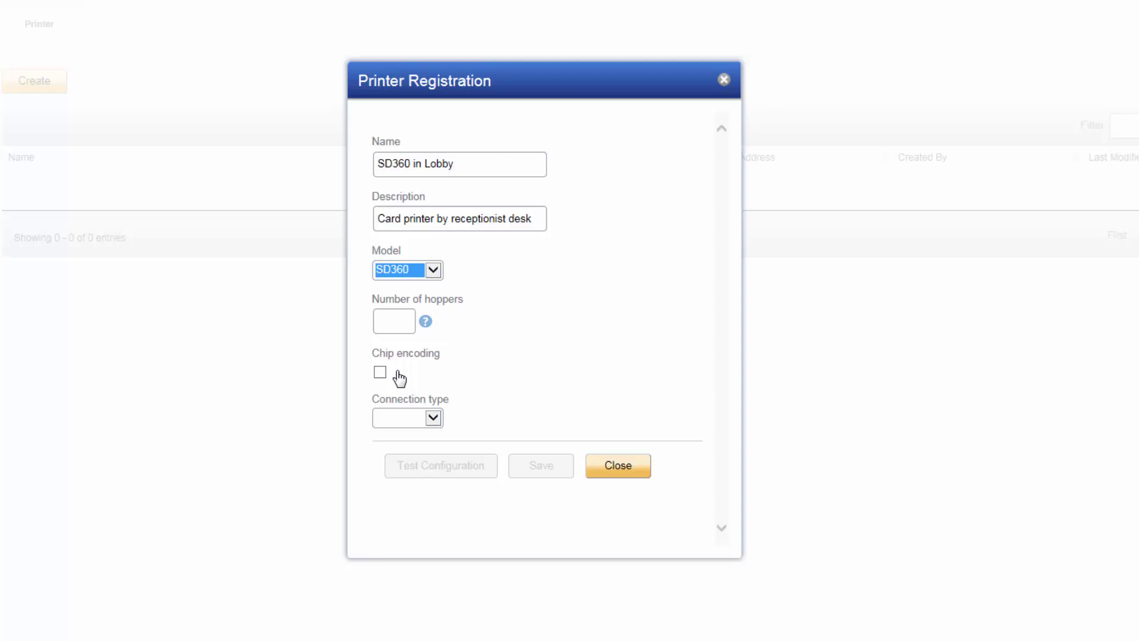
left_click(437, 417)
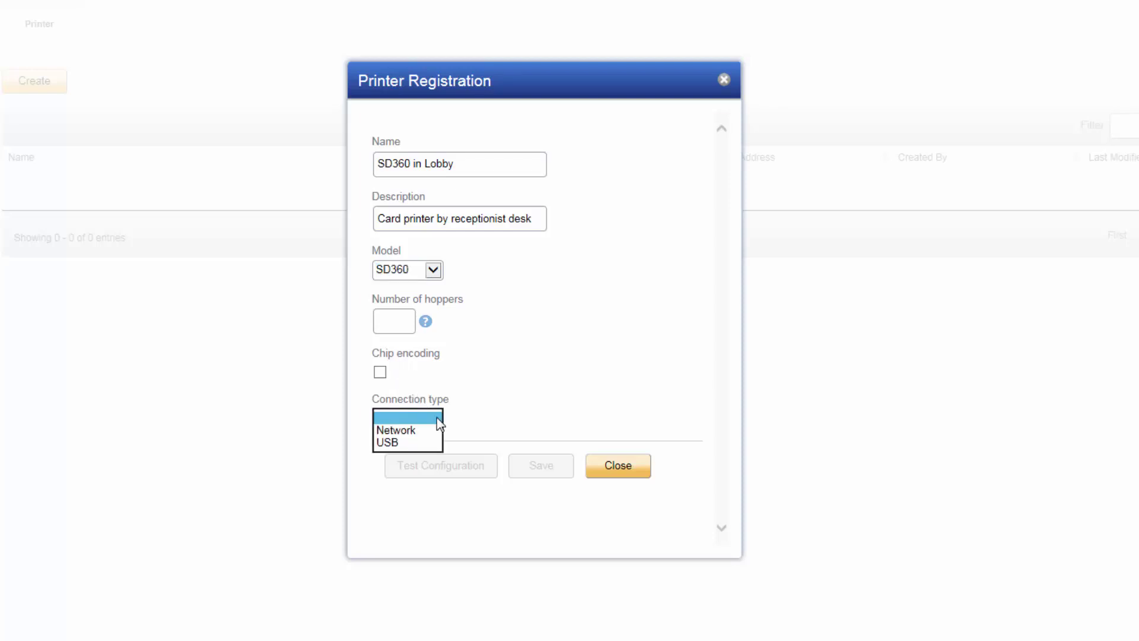
left_click(417, 444)
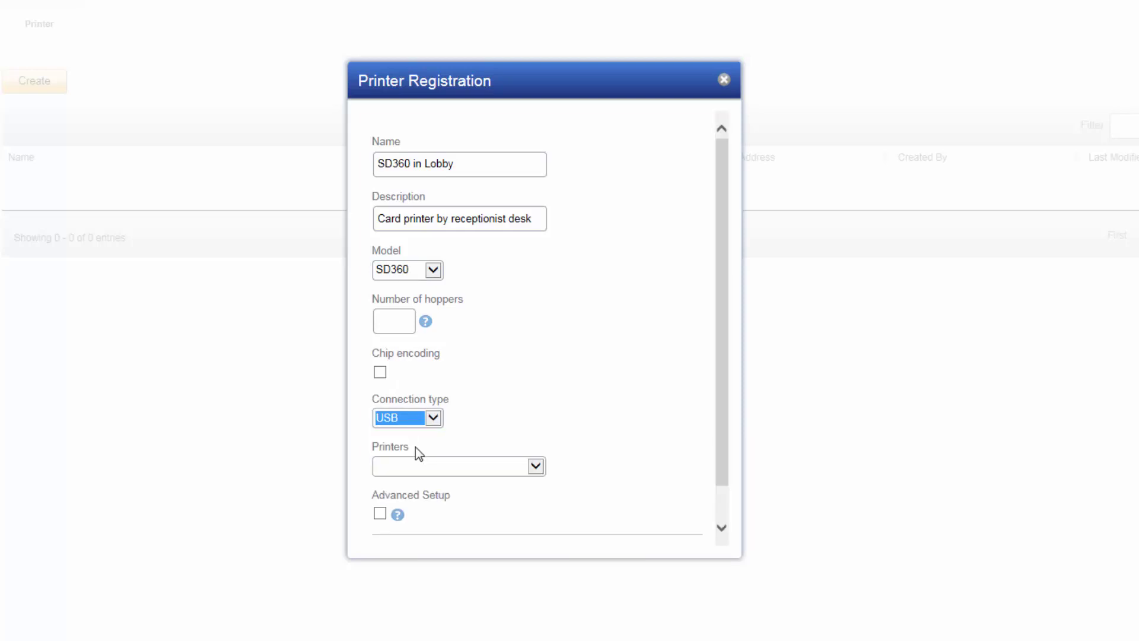
Select XPS Card Printer, run the configuration test, and save the printer registration.
left_click(431, 471)
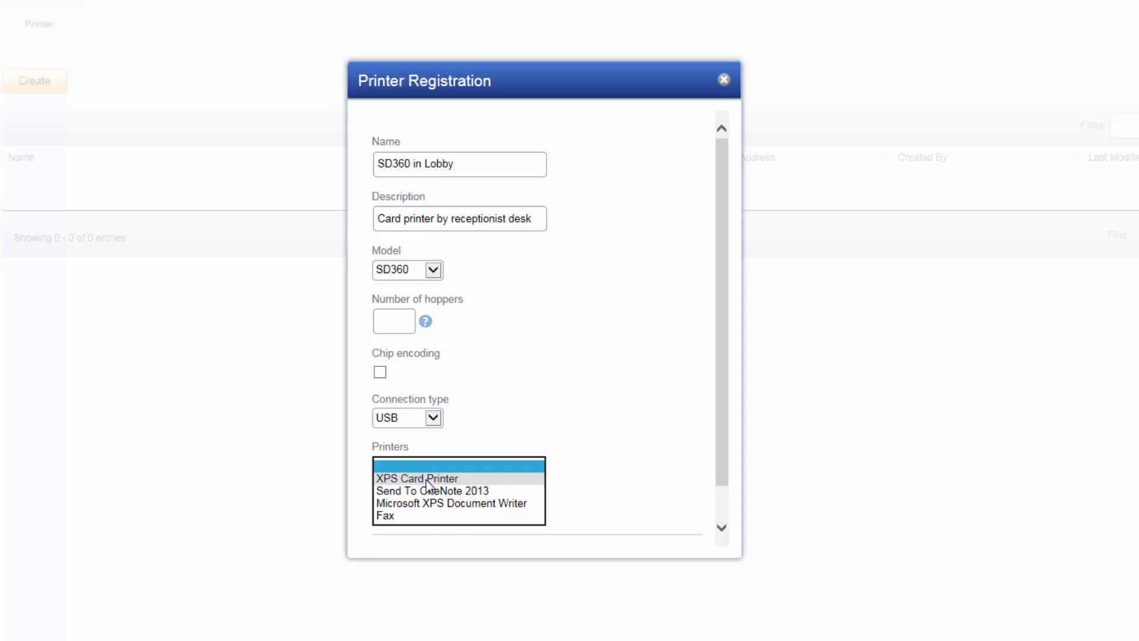
left_click(426, 479)
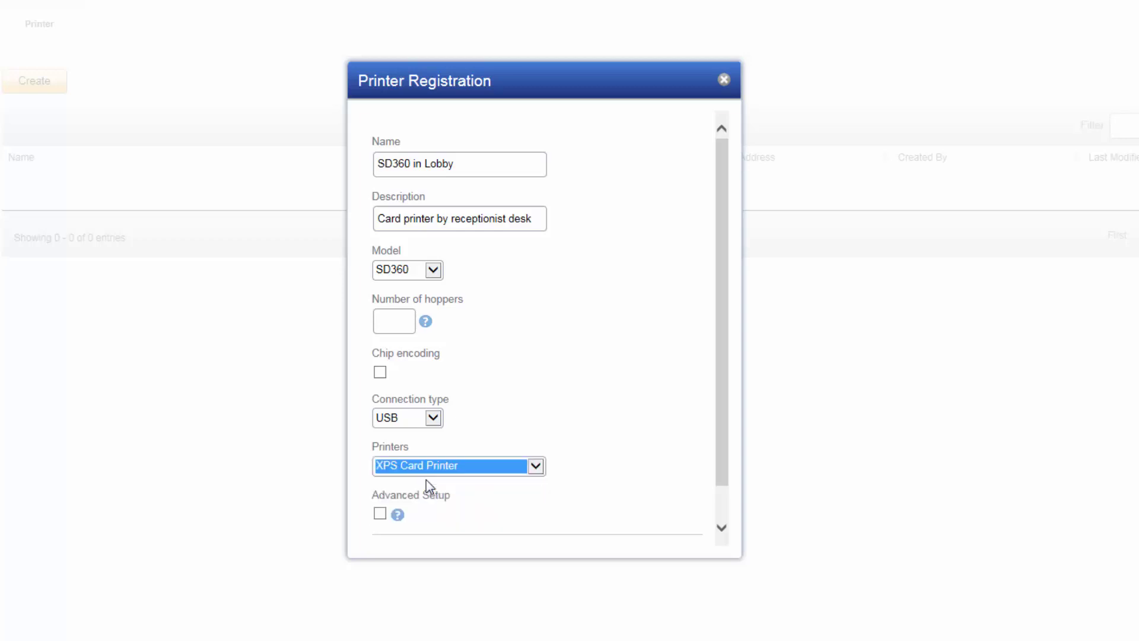
left_click_drag(722, 478, 716, 515)
left_click(461, 522)
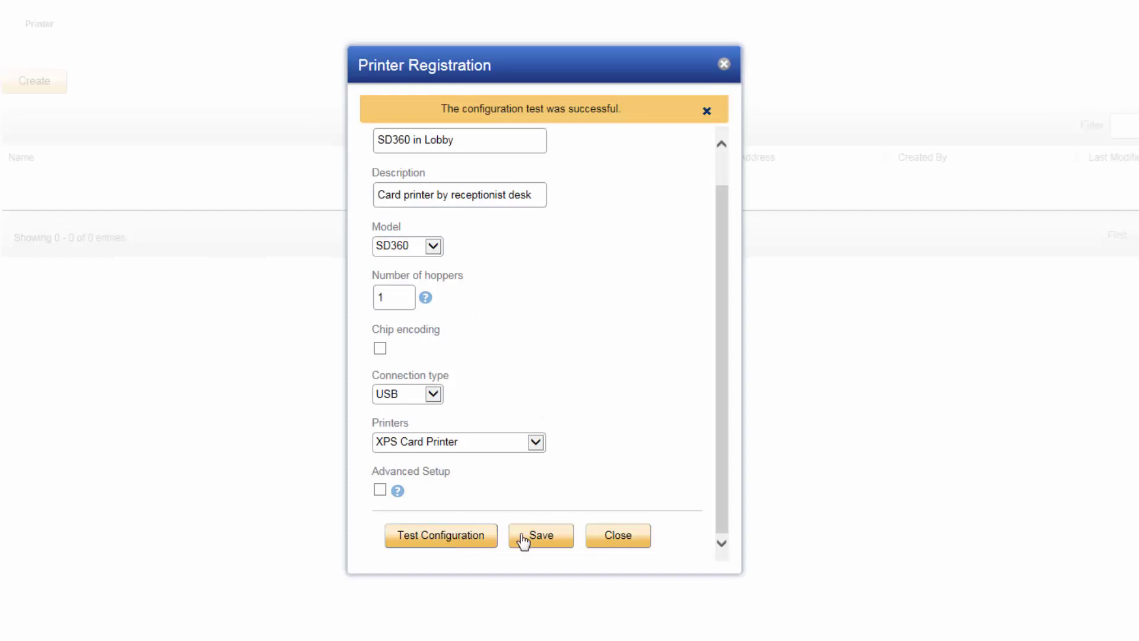
left_click(538, 538)
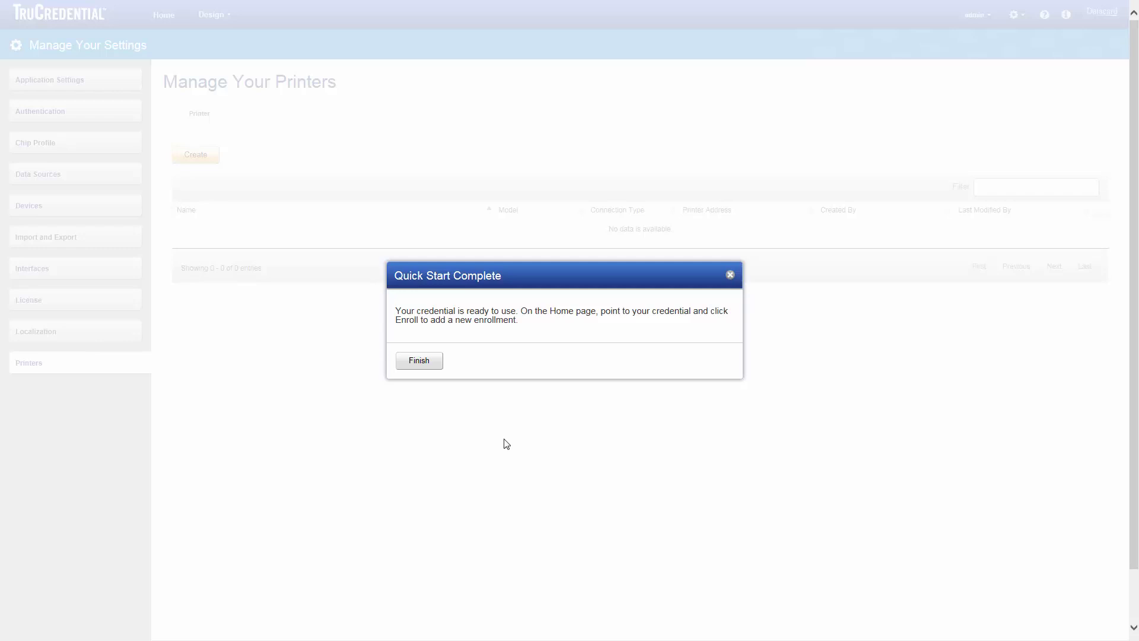
Finish Quick Start, briefly check Employee ID World Corp's search, then start a new enrollment.
left_click(422, 364)
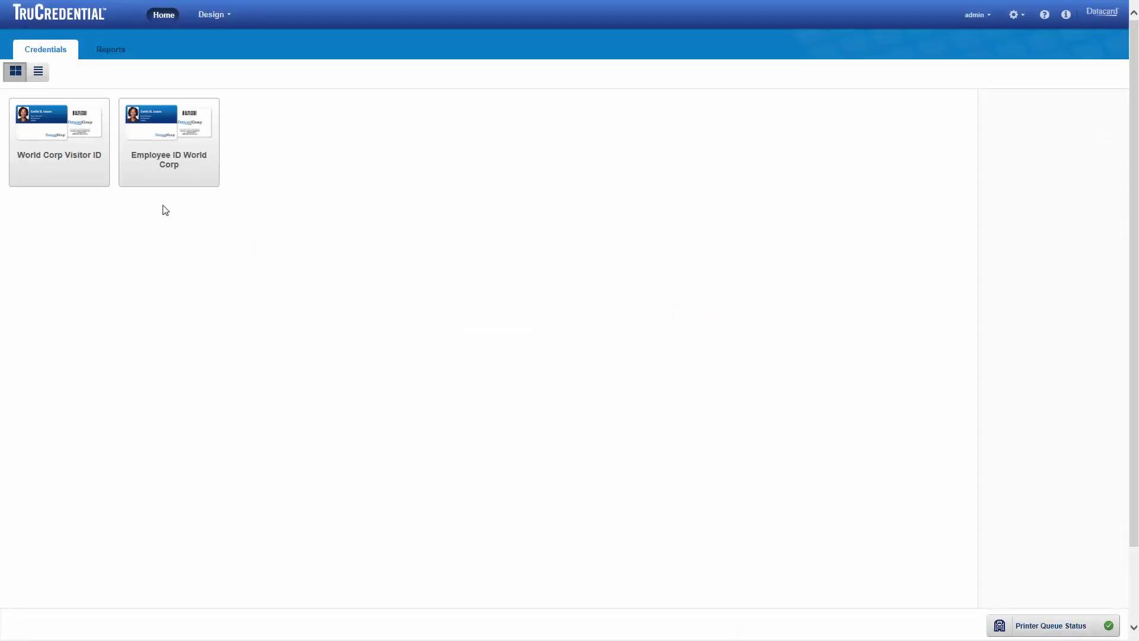
mouse_move(144, 180)
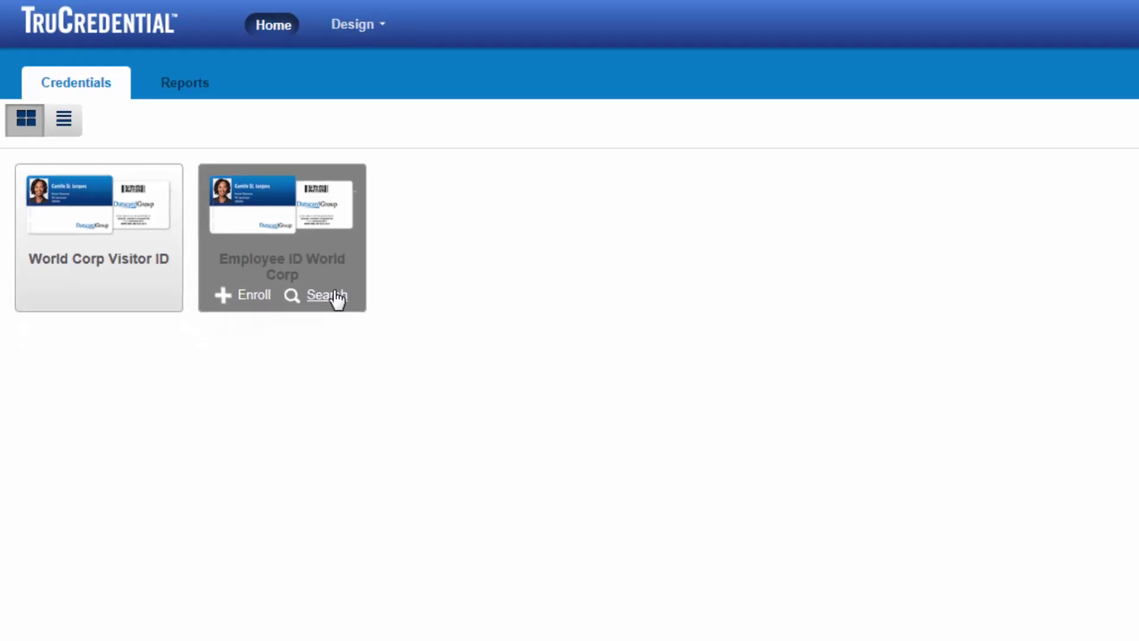
left_click(335, 296)
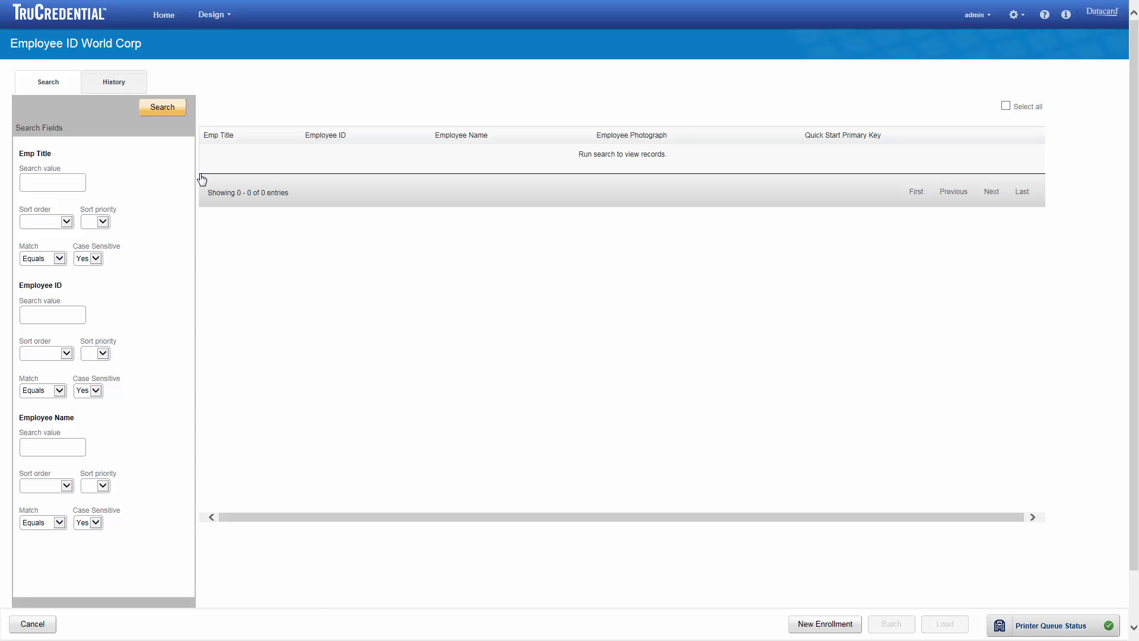
left_click(34, 624)
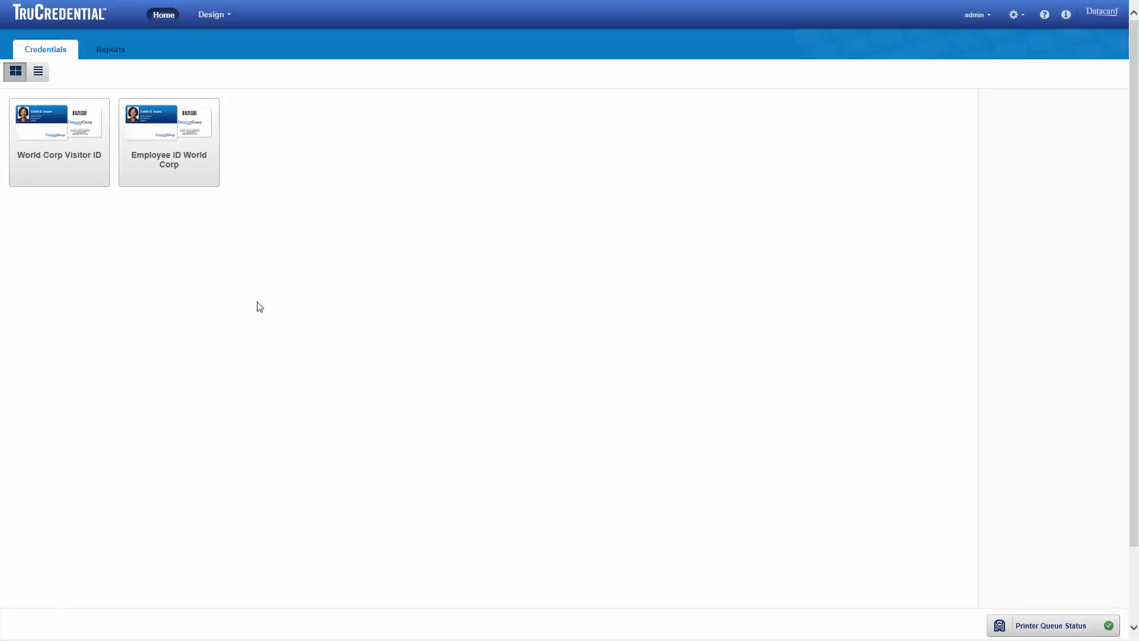
mouse_move(169, 179)
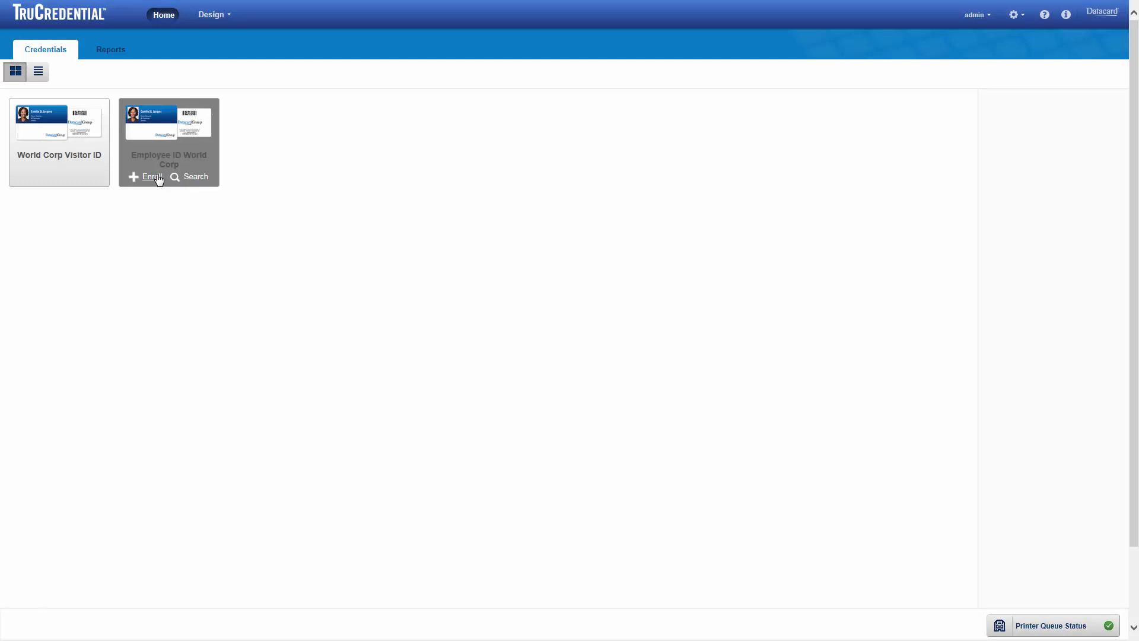
left_click(158, 178)
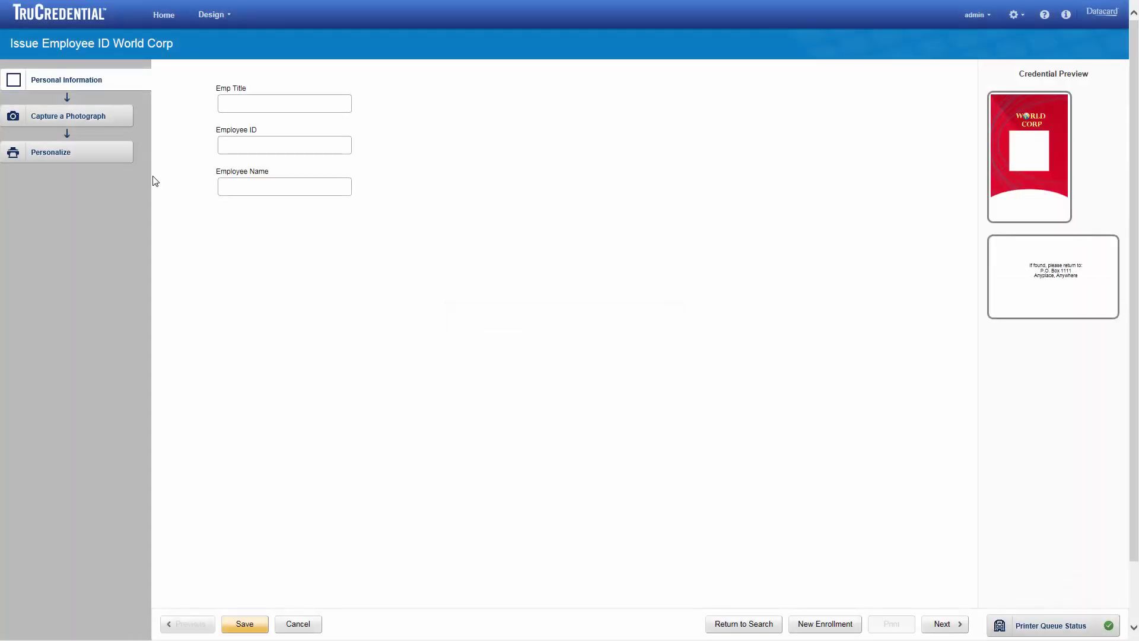
Enter Emp Title 'Marketing Specialist' plus the employee's ID and full name, then continue.
left_click(242, 101)
type("Marketing Specialist")
key("Tab")
type("11111")
key("Tab")
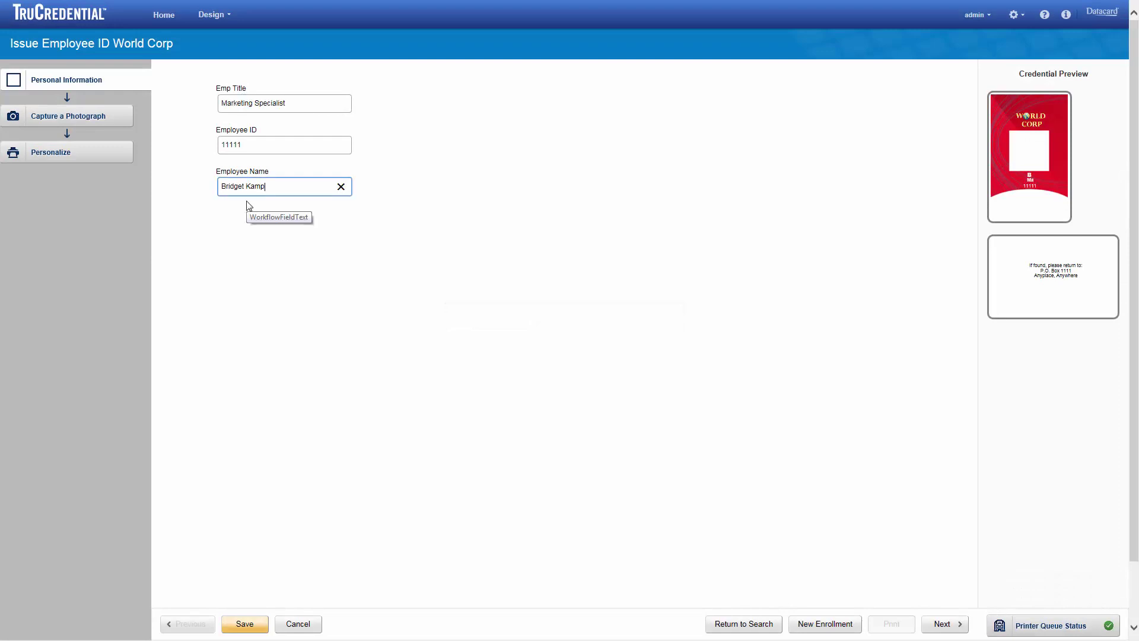
left_click(942, 630)
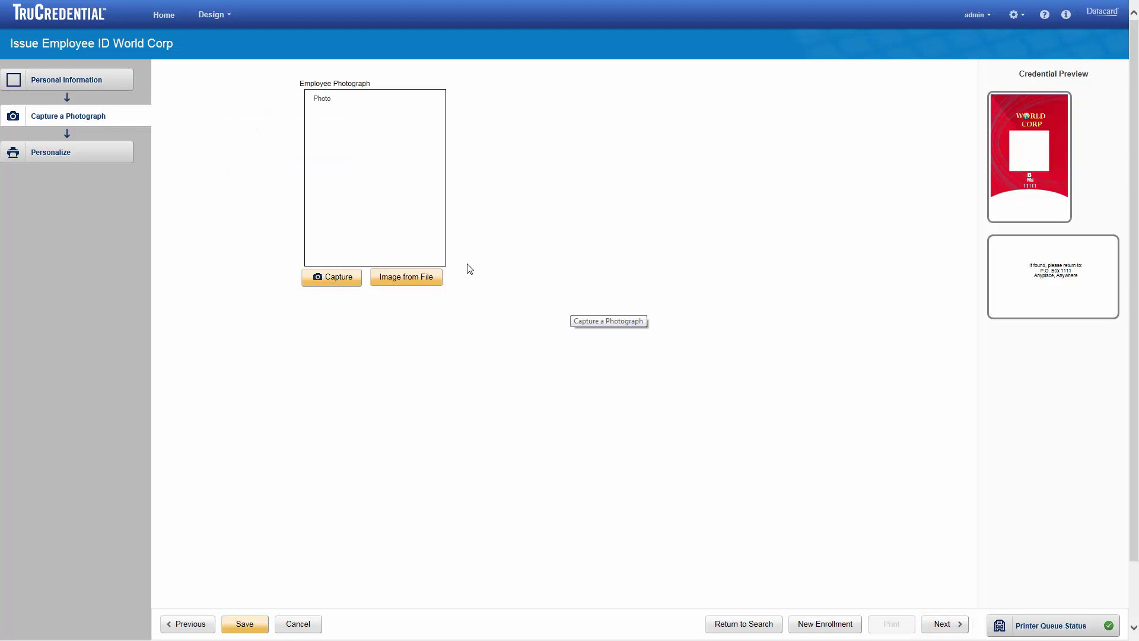
Load the employee's headshot from file, keep the brightness, and enlarge the crop over the photo.
left_click(407, 276)
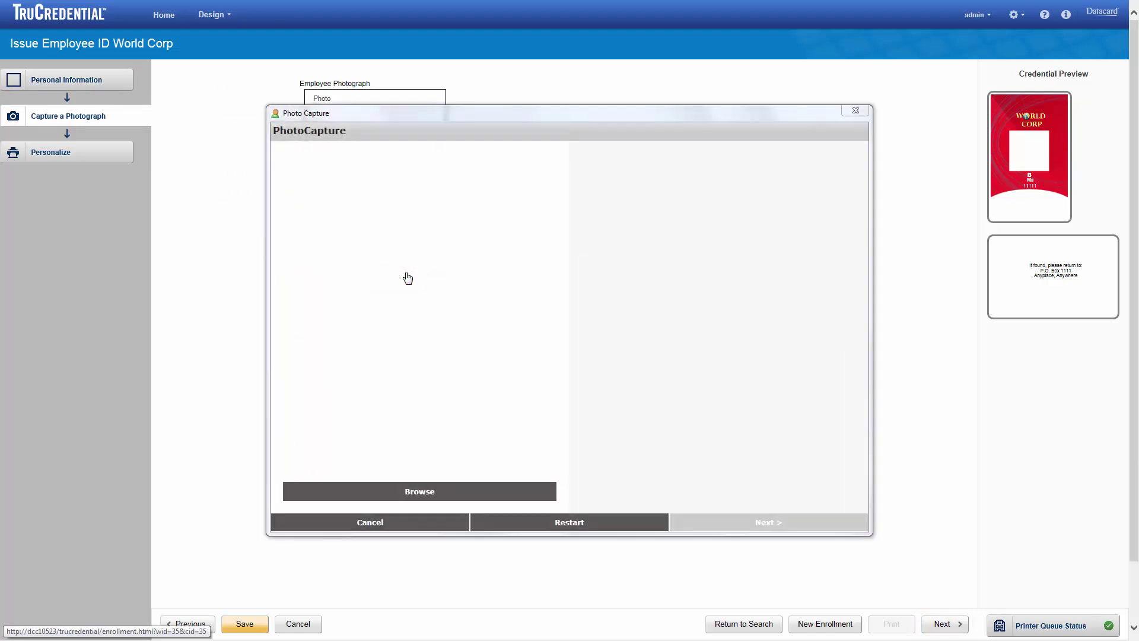
left_click(435, 491)
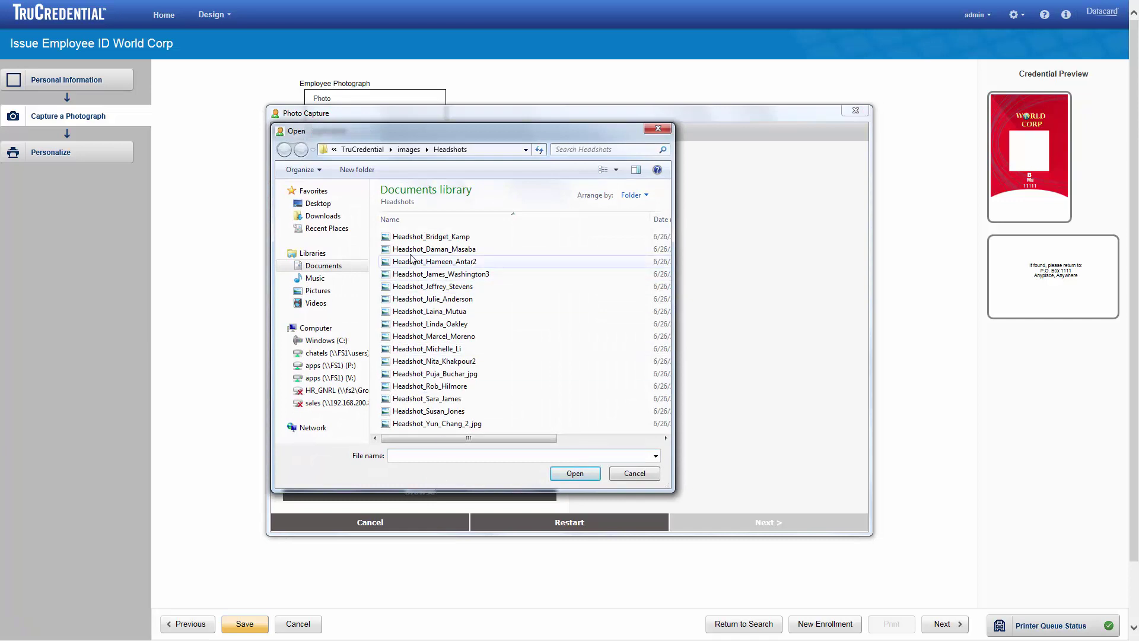
double_click(409, 237)
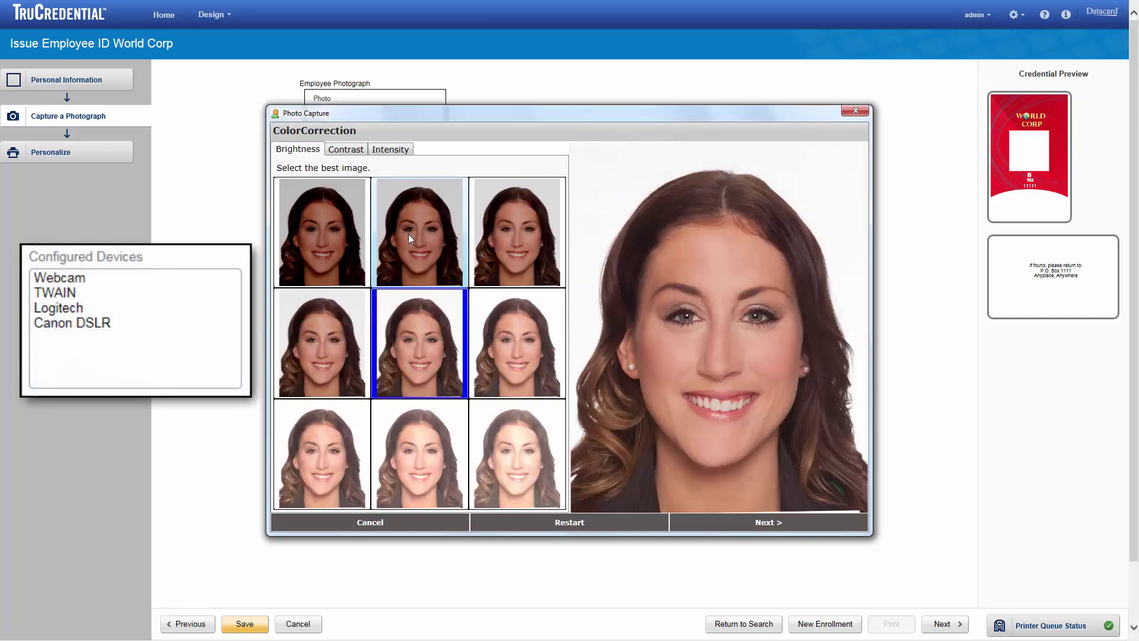
left_click(735, 526)
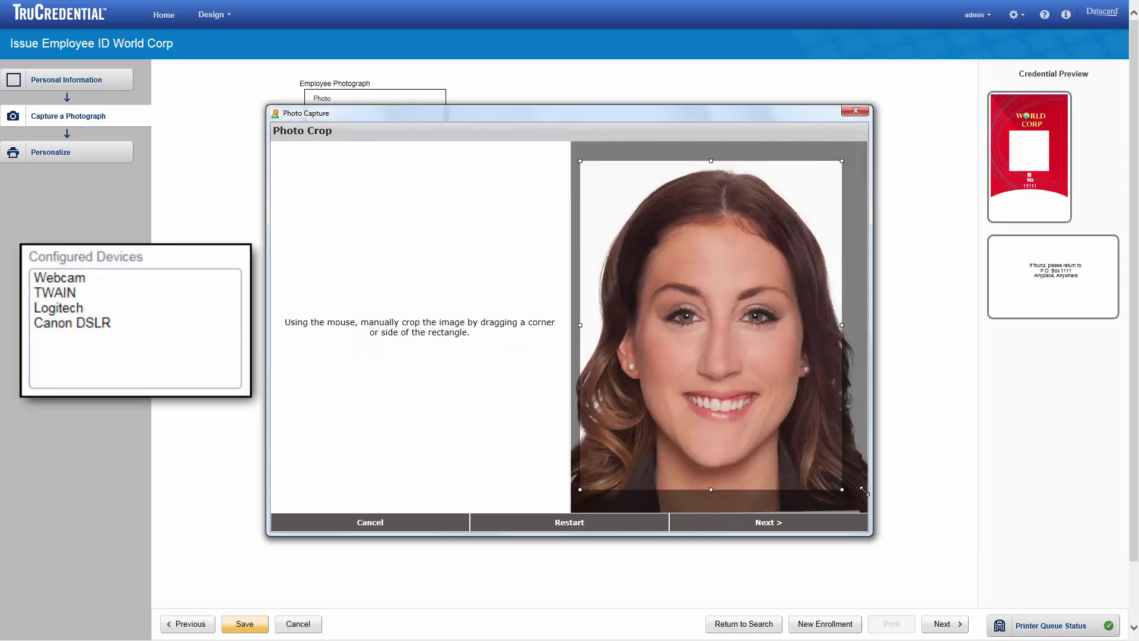
left_click_drag(860, 483, 885, 512)
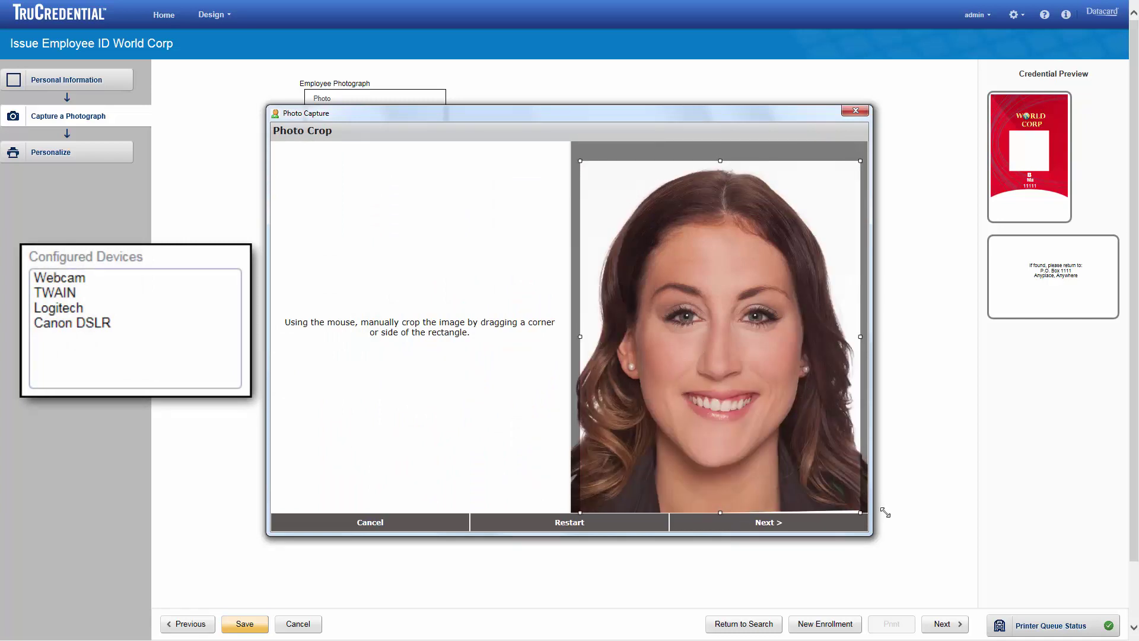
left_click(790, 522)
left_click(790, 522)
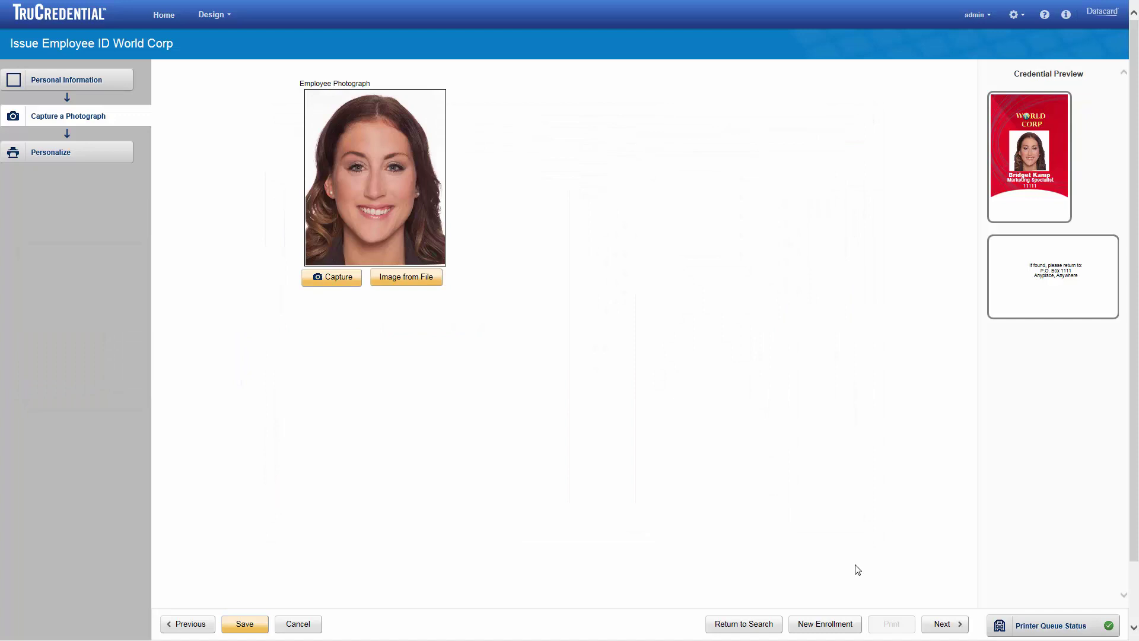
Print one copy of the employee's card on the SD360 in Lobby printer.
left_click(941, 624)
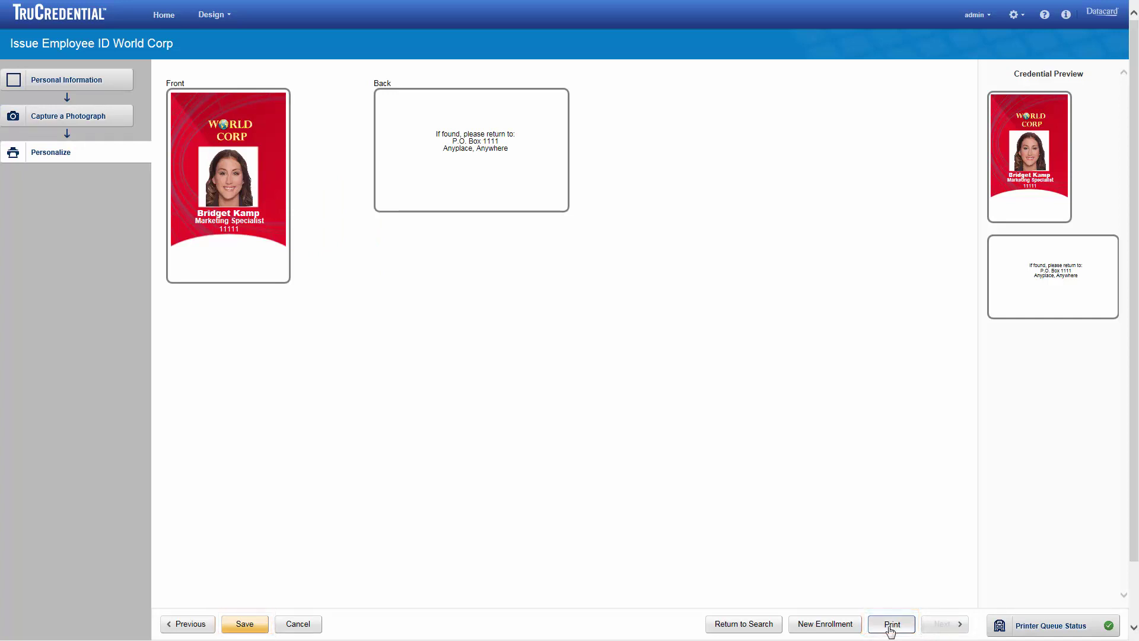
left_click(890, 628)
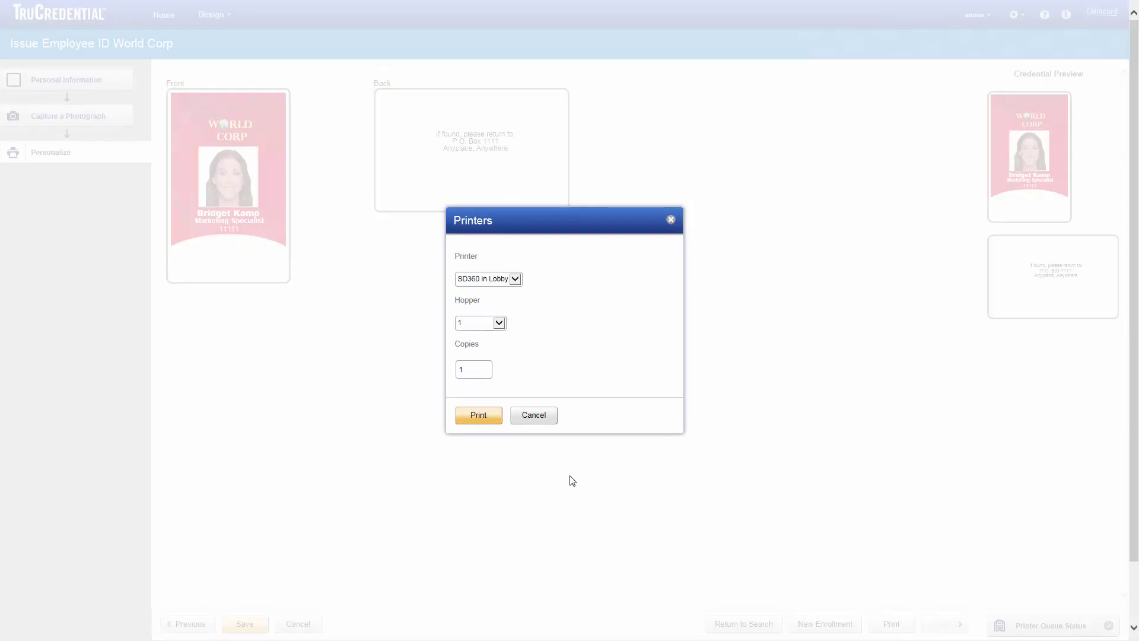
left_click(479, 418)
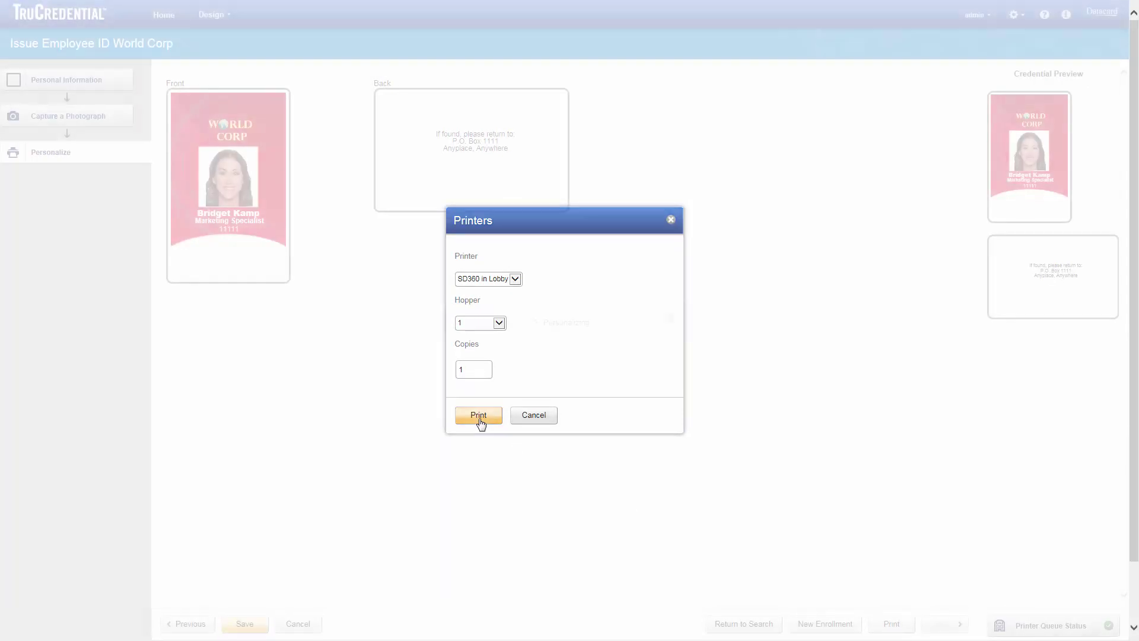